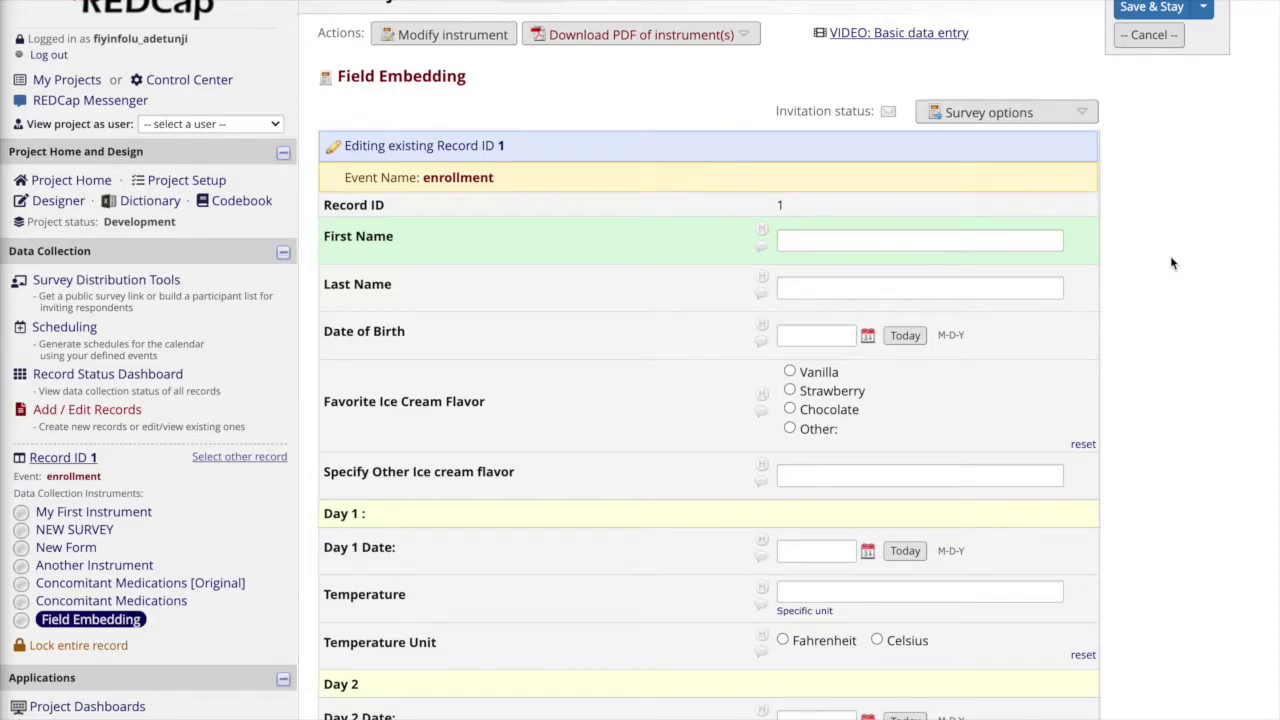
- Scroll through the page to find the Field Embedding instrument's Modify instrument link
scroll(1172, 263, "down", 2)
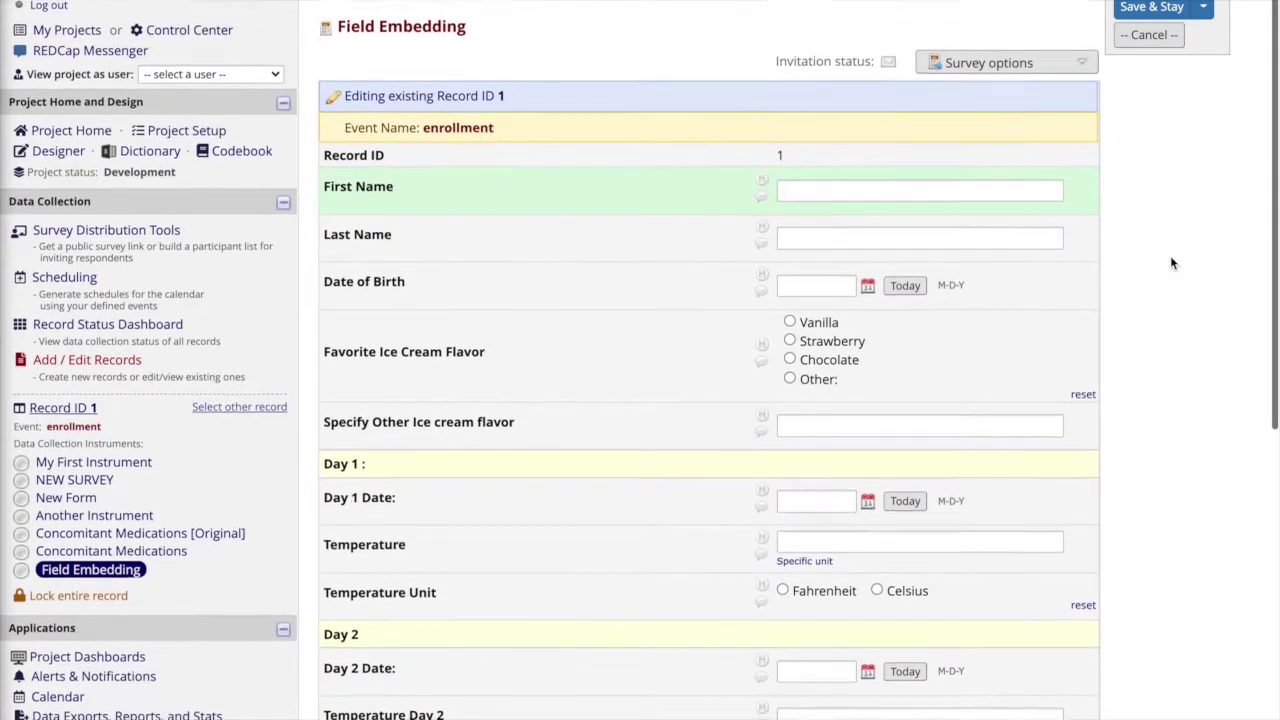
scroll(1172, 263, "down", 2)
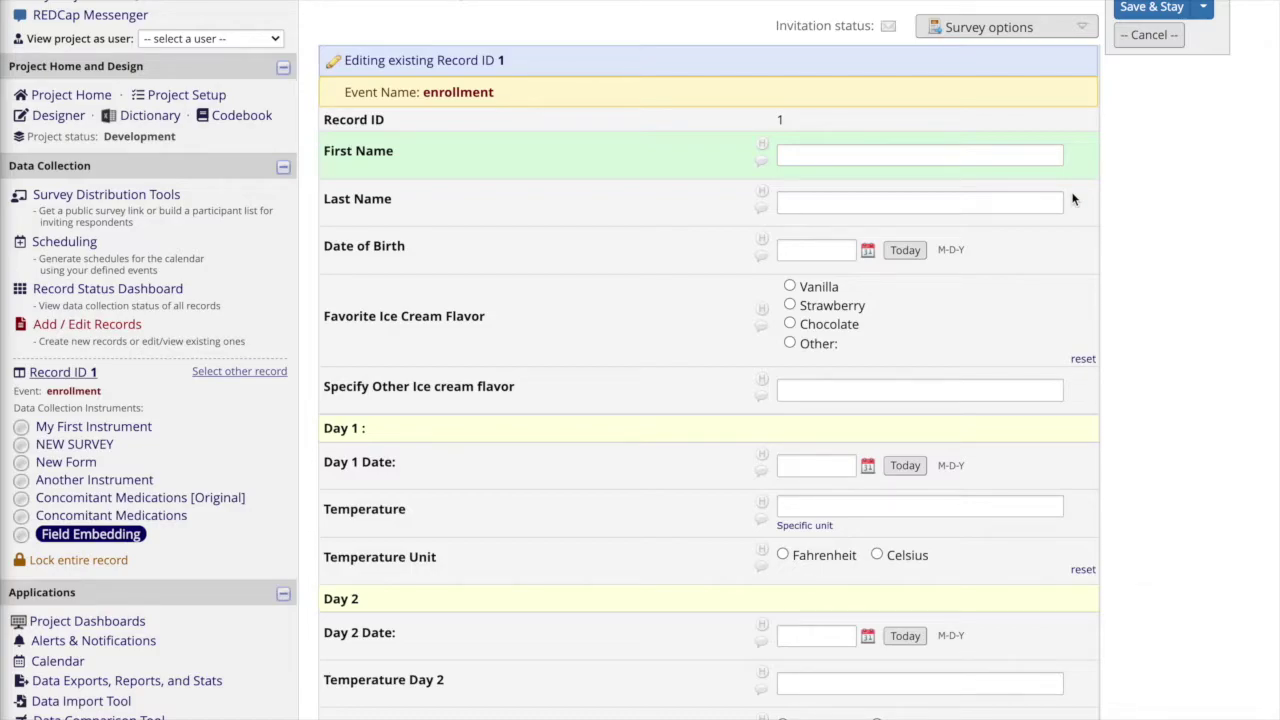
scroll(1072, 200, "up", 1)
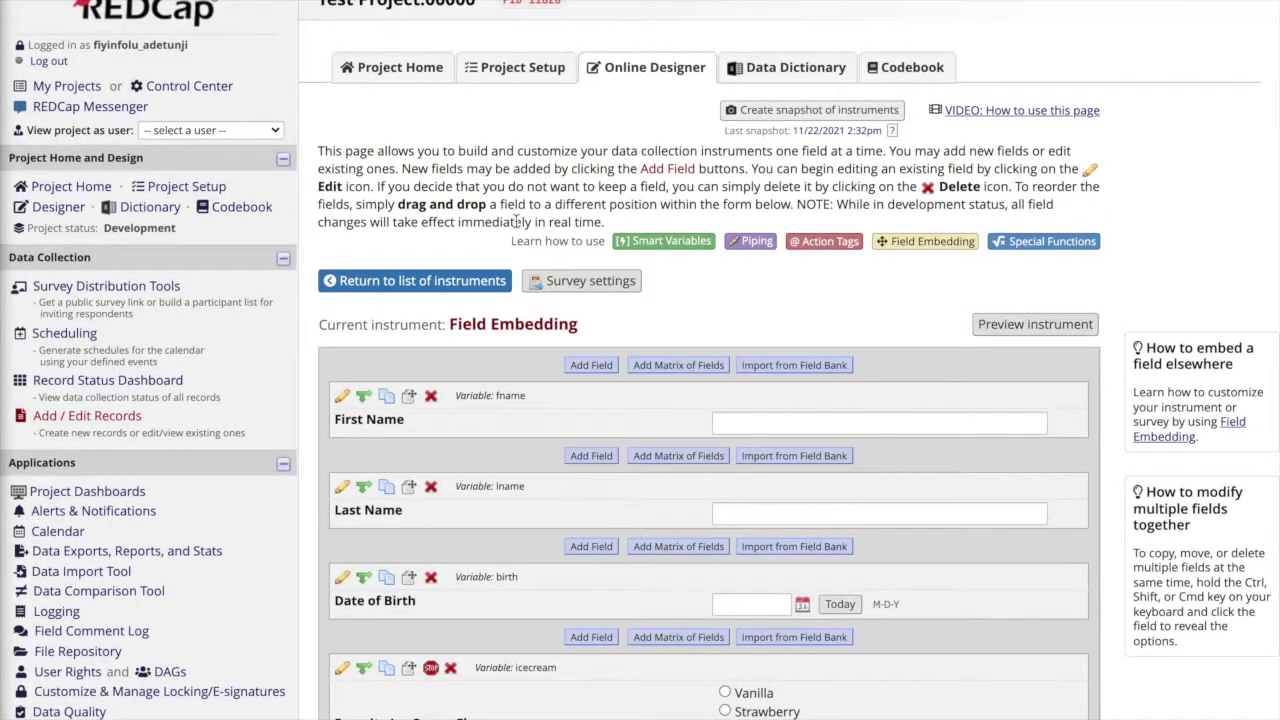
scroll(516, 222, "down", 2)
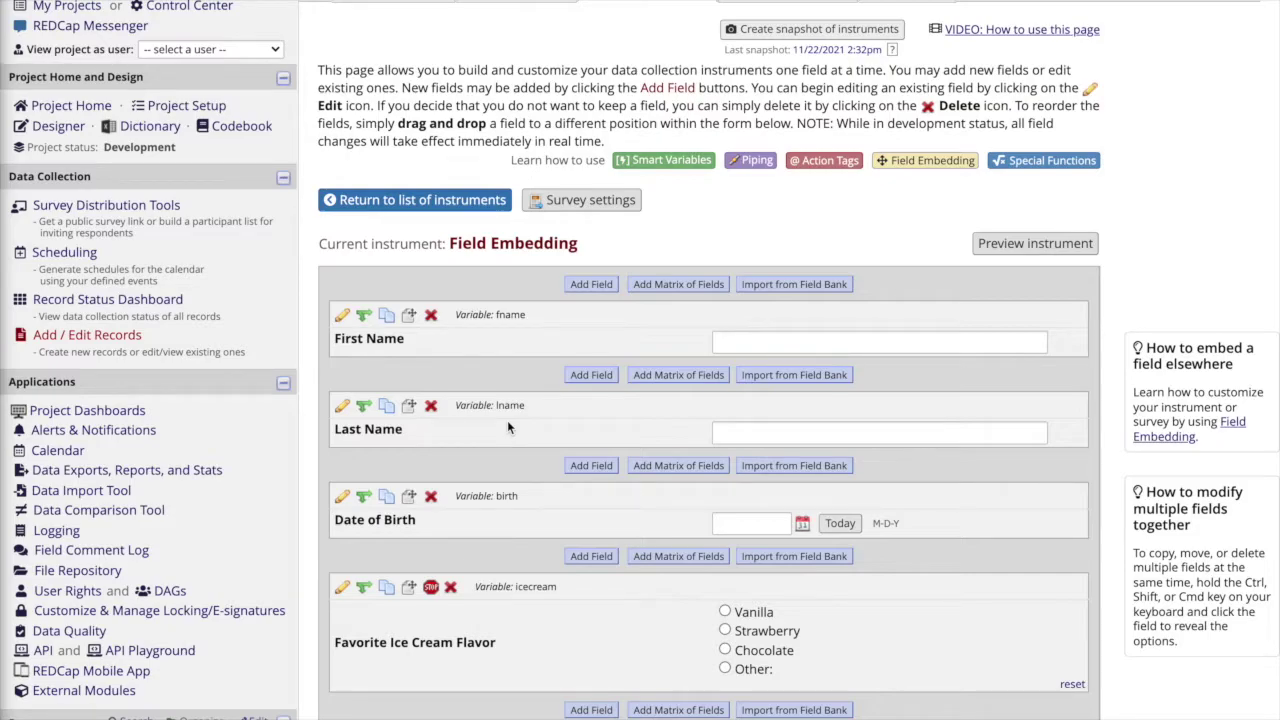
left_click(590, 285)
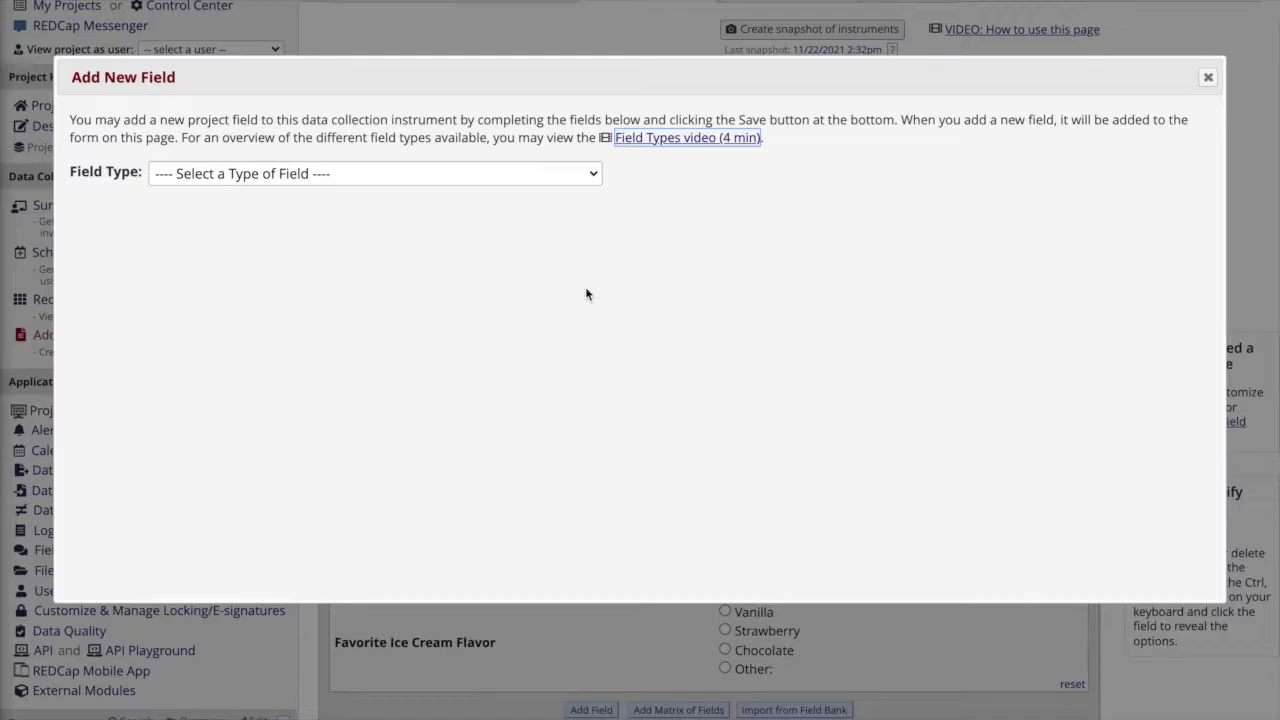
- Add a new Descriptive Text field with variable name 'embed'
left_click(538, 173)
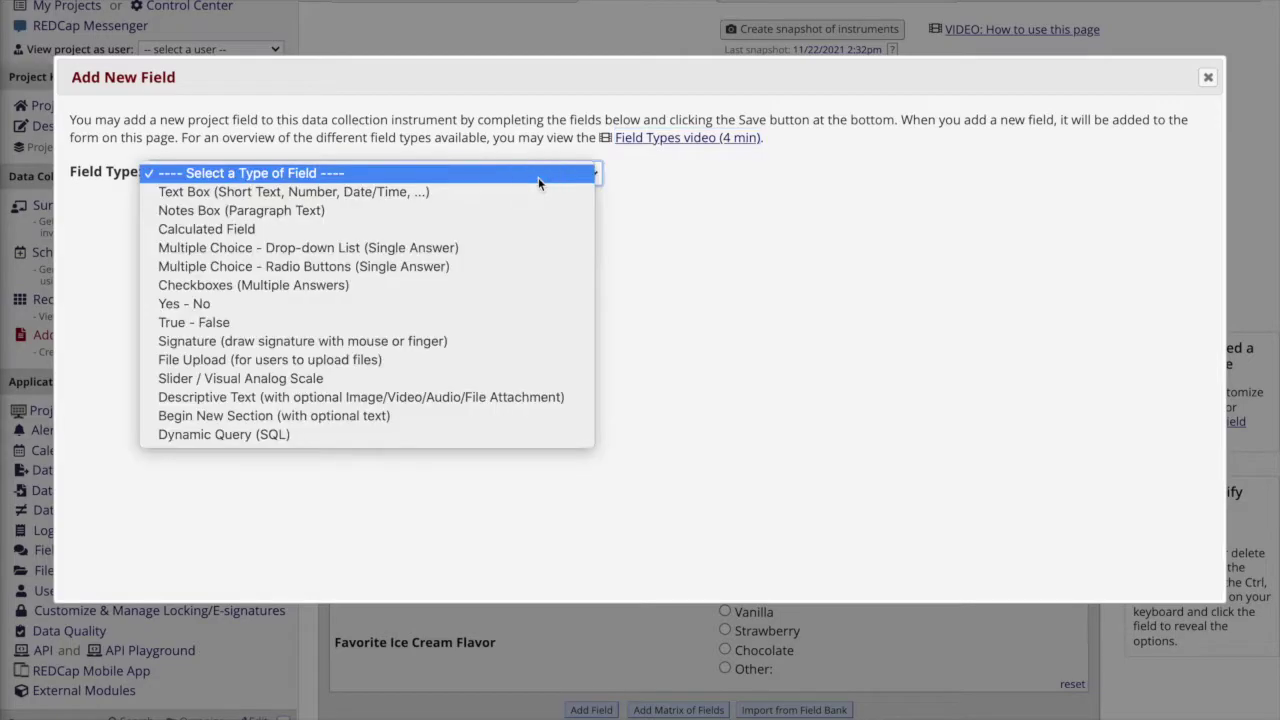
left_click(479, 392)
left_click(868, 238)
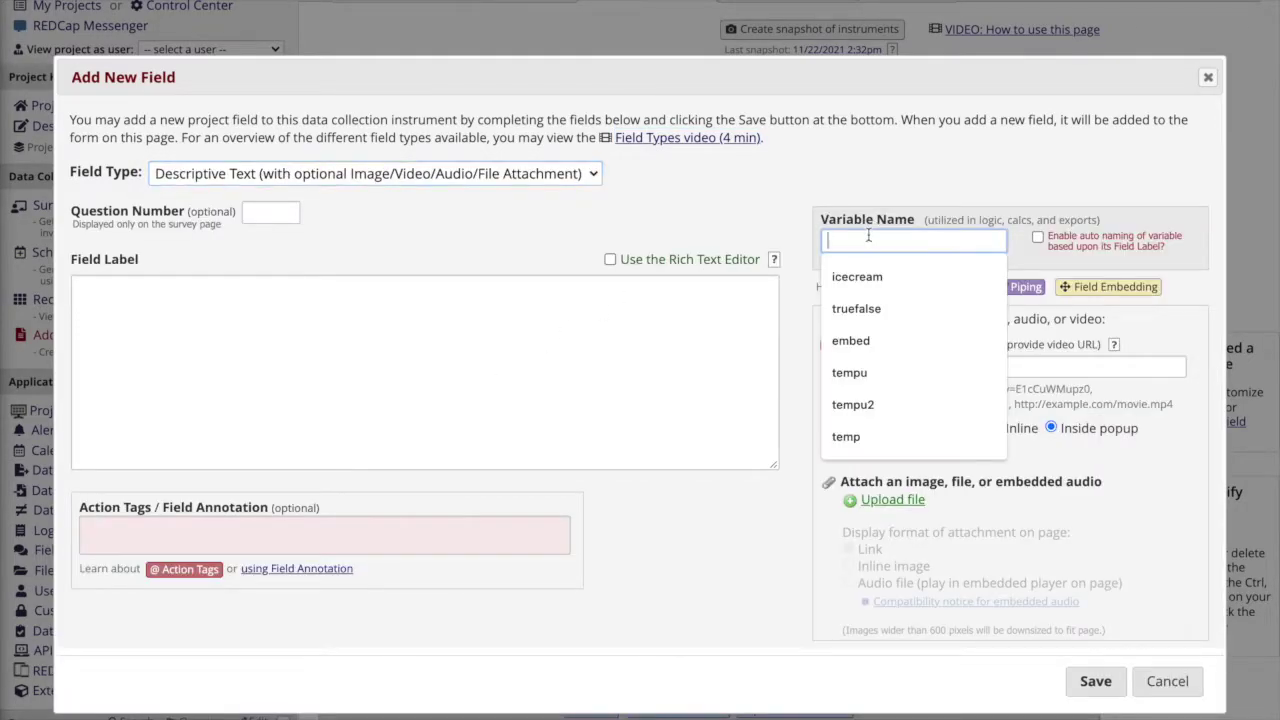
type("embed")
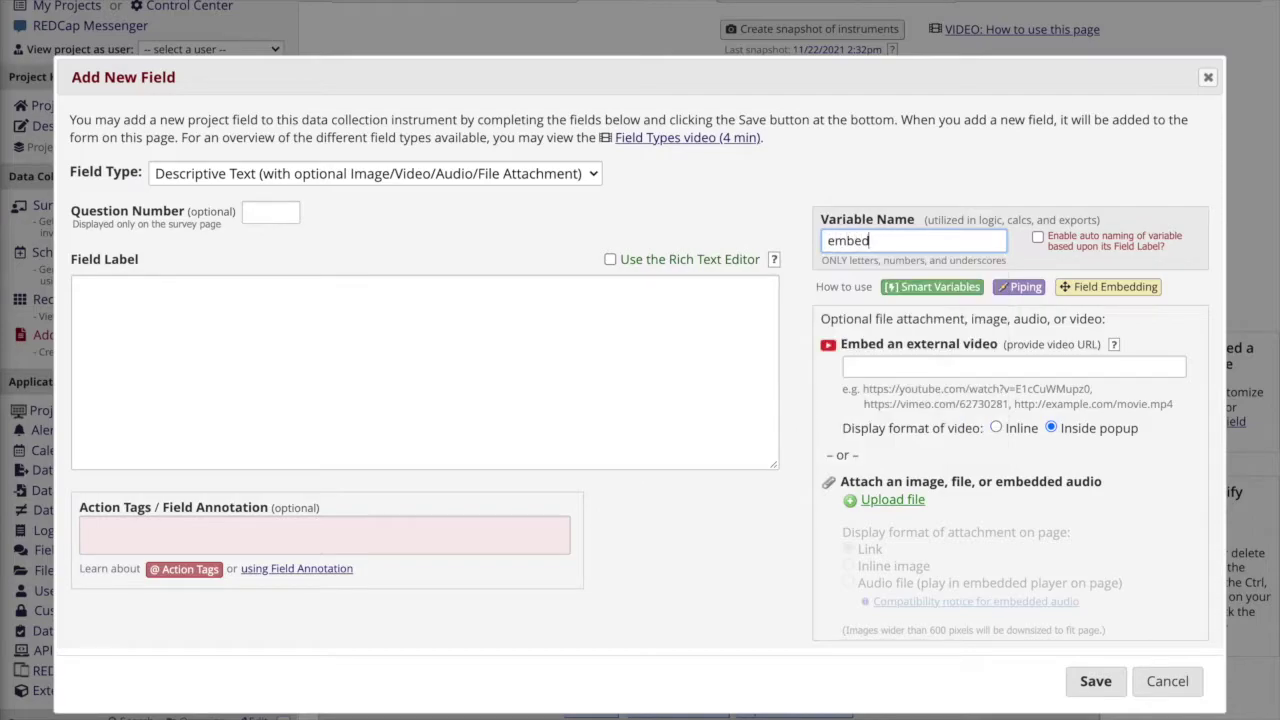
- Give its rich-text label a one-row, two-column table holding {fname} and {lname}, then save
left_click(552, 347)
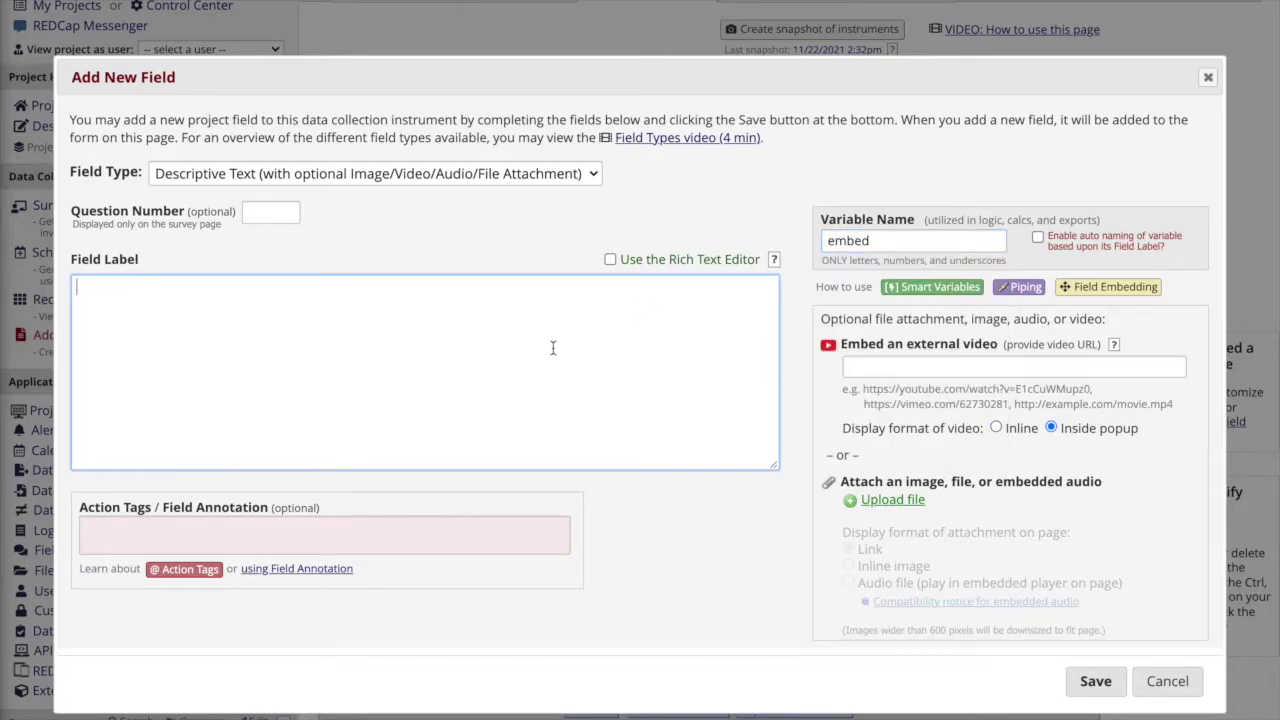
left_click(610, 260)
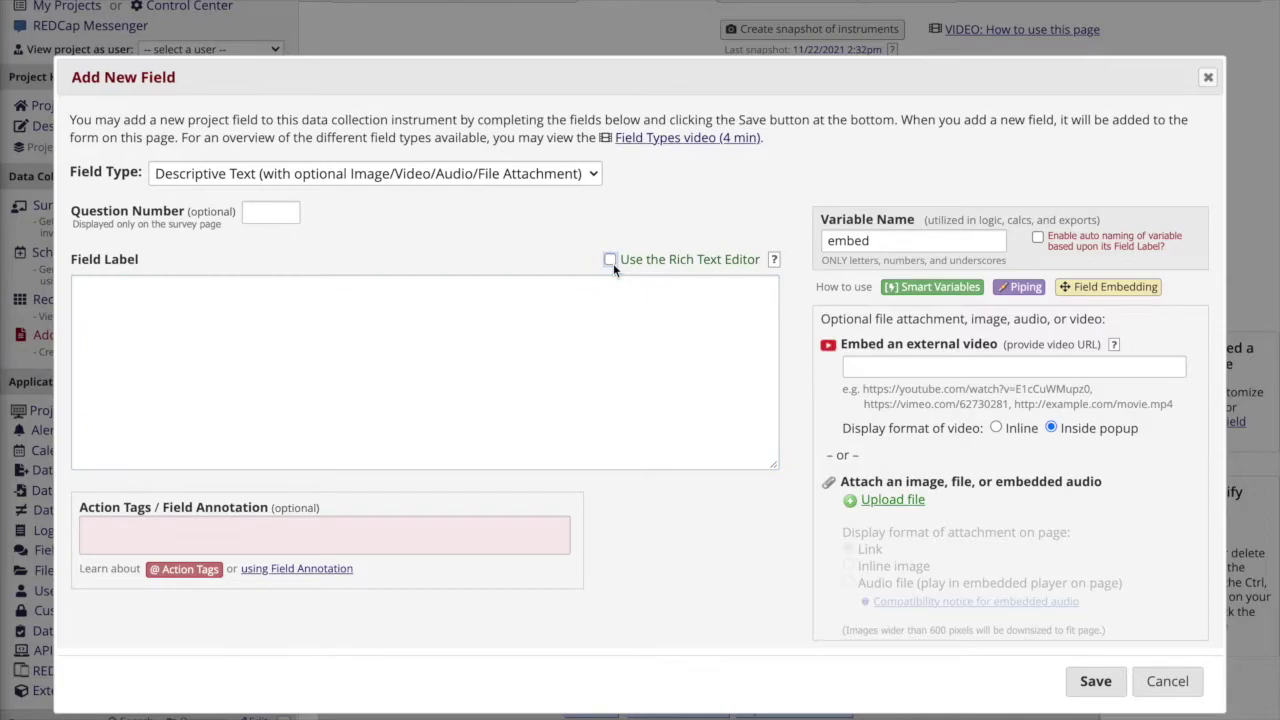
left_click(252, 332)
mouse_move(286, 366)
left_click(408, 368)
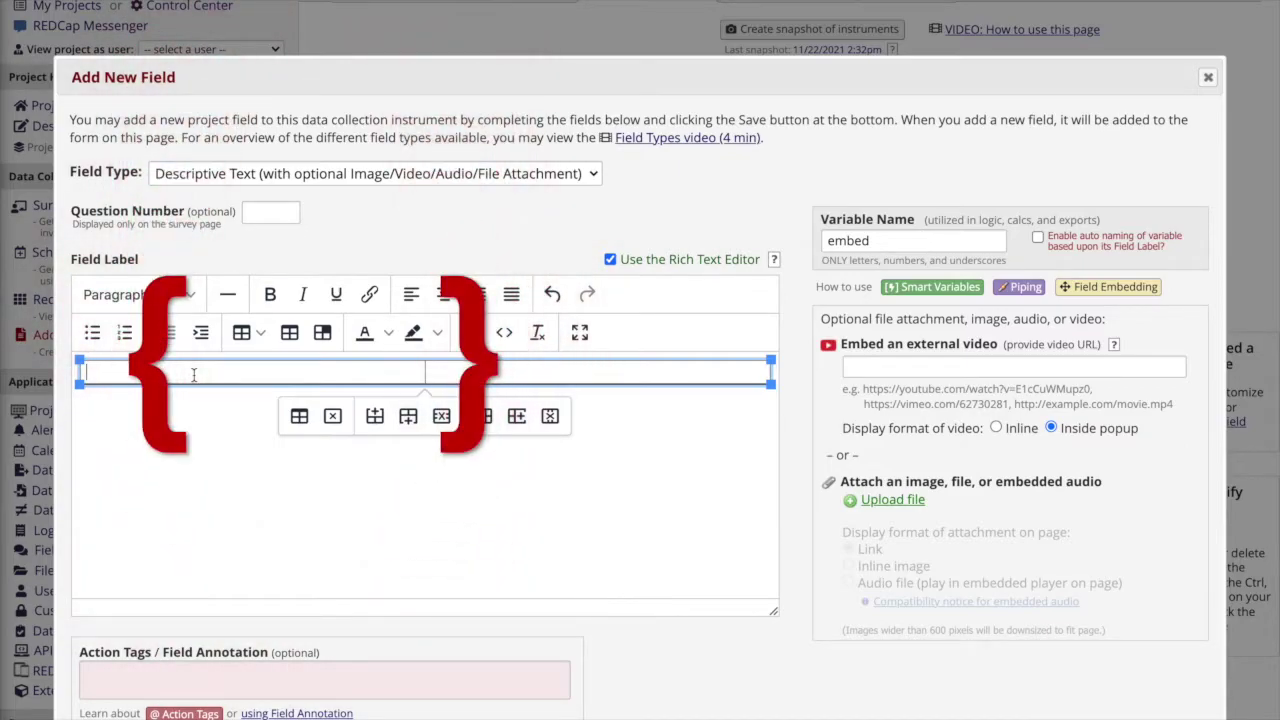
type("{f")
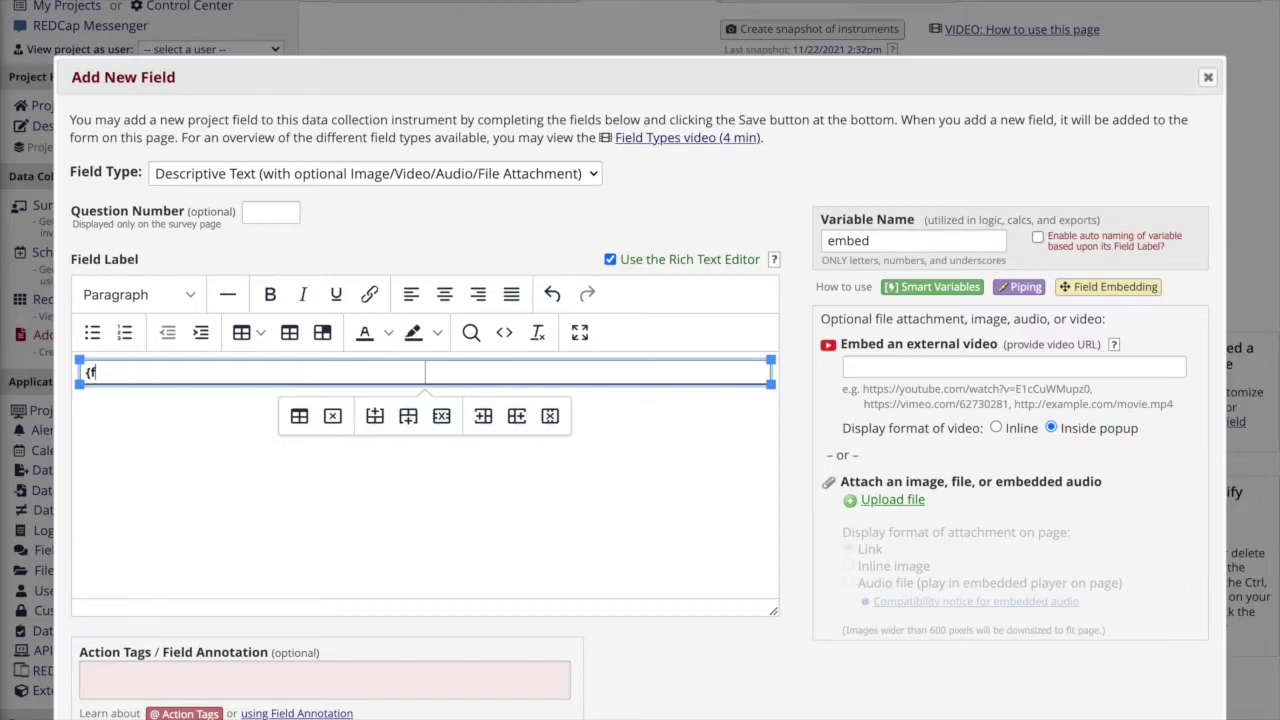
type("name}")
left_click(449, 372)
type("{lname}")
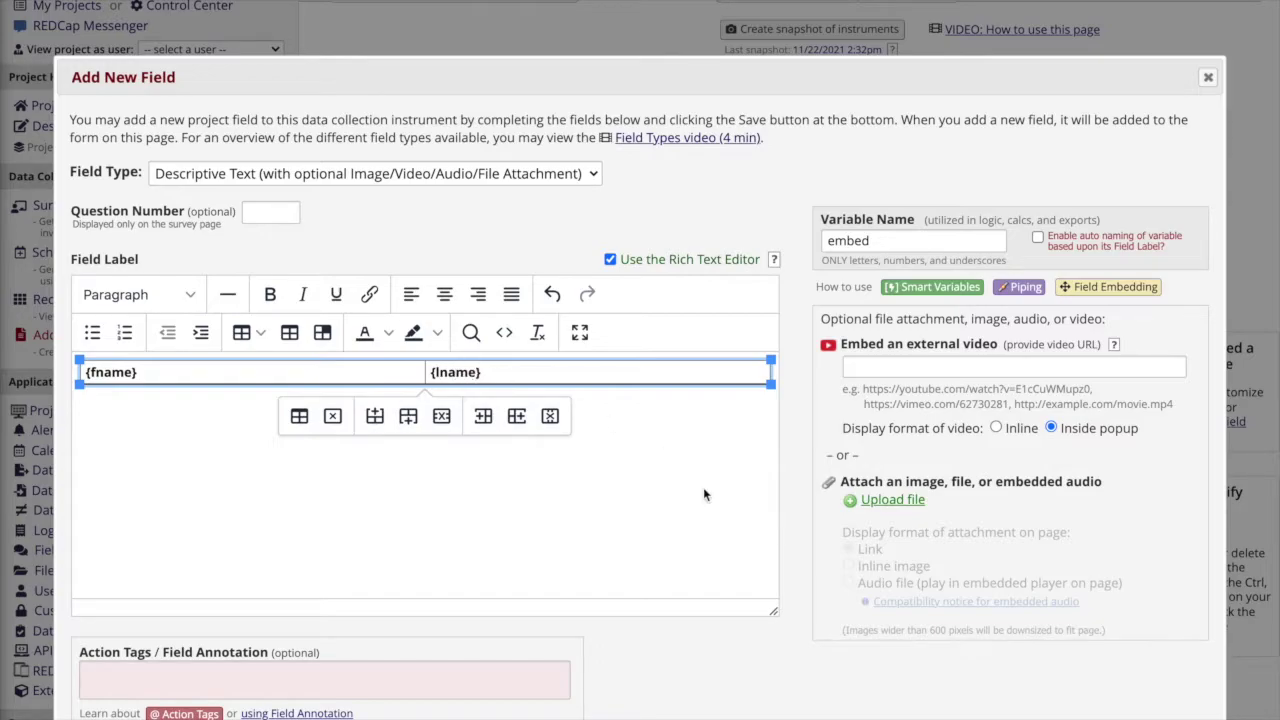
scroll(706, 491, "down", 2)
left_click(1097, 683)
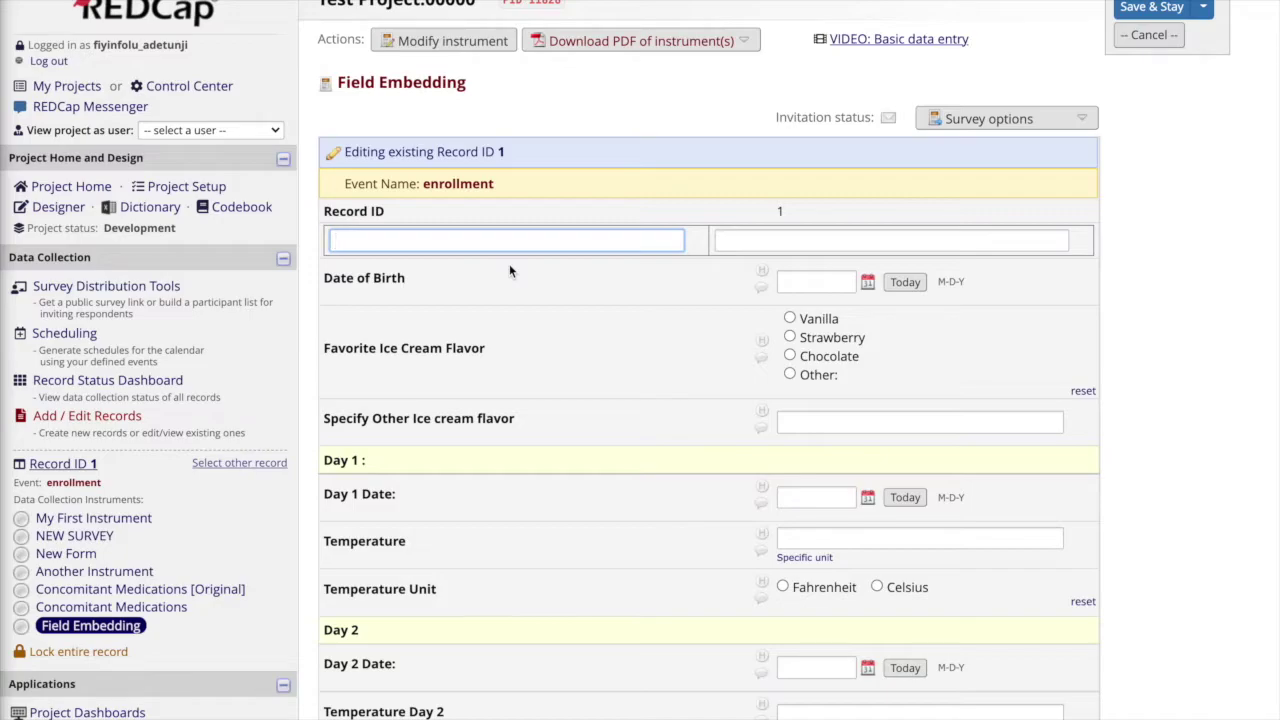
- Return to the Online Designer and reopen the embed field for editing
left_click(429, 52)
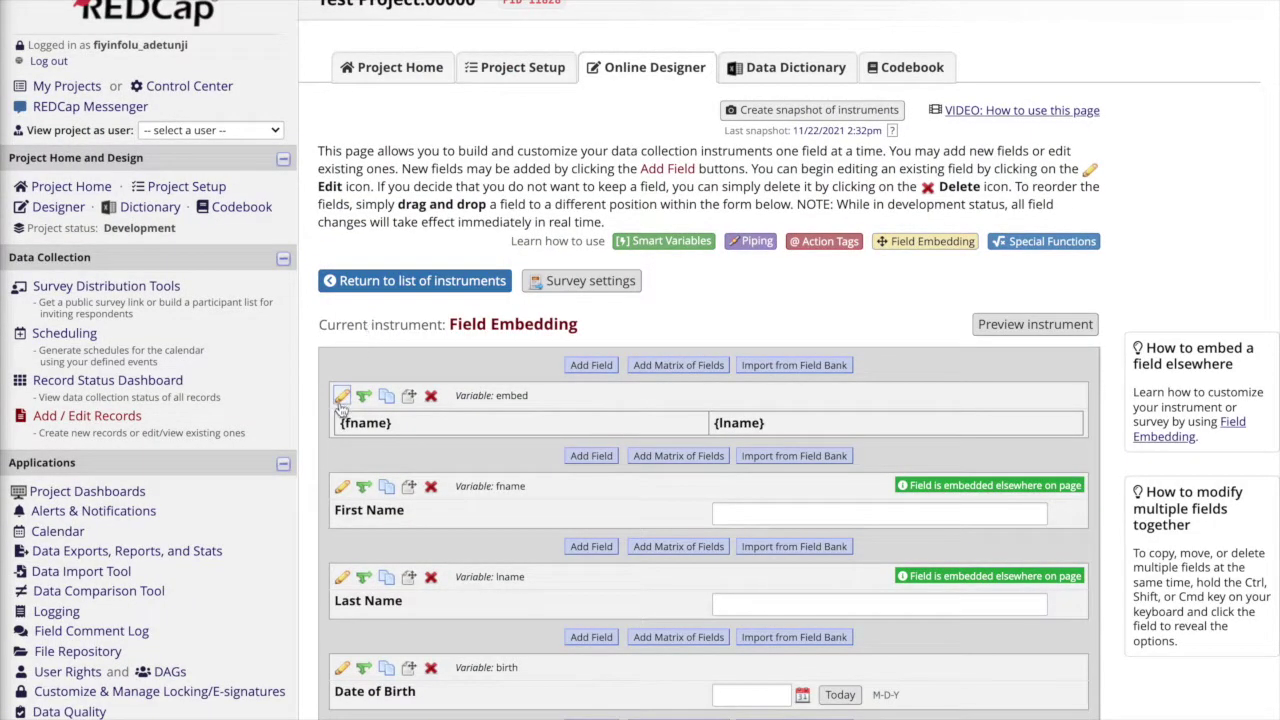
left_click(340, 398)
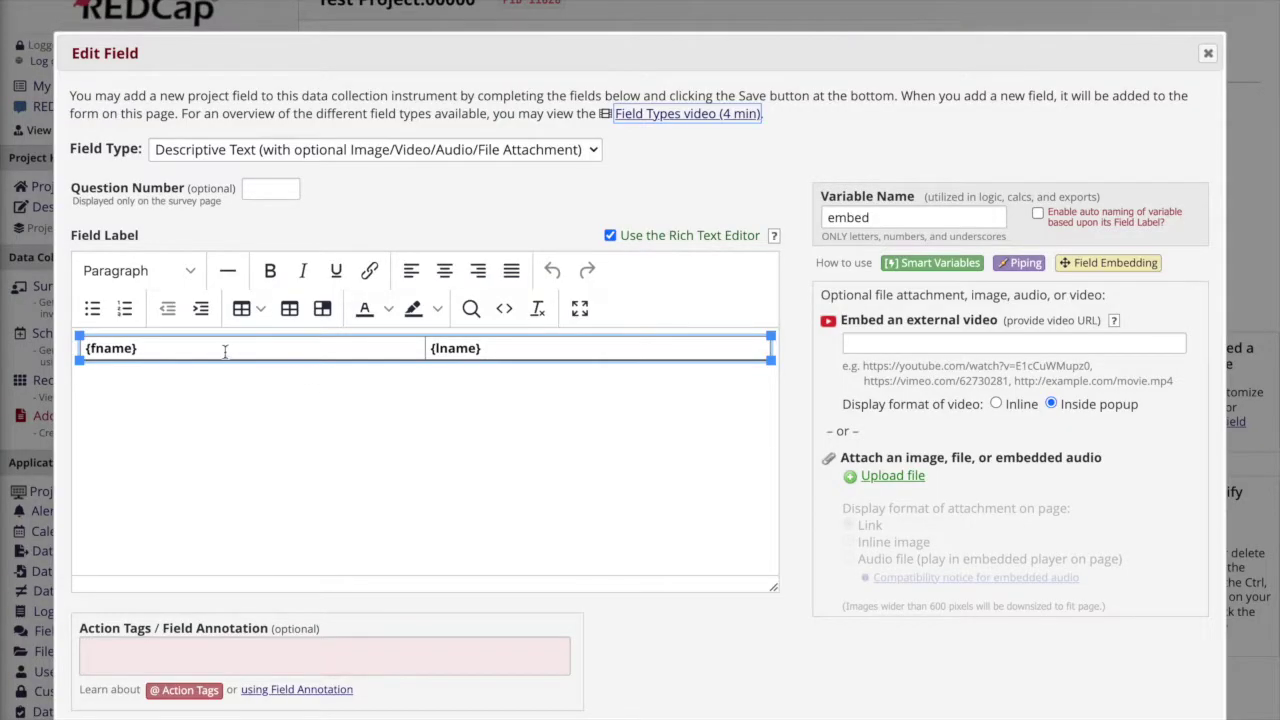
- Put 'First Name:' before {fname} and 'Last Name:' before {lname} in the table cells
left_click(223, 341)
key("Home")
type("First Name:")
left_click(429, 348)
type("Last Name:")
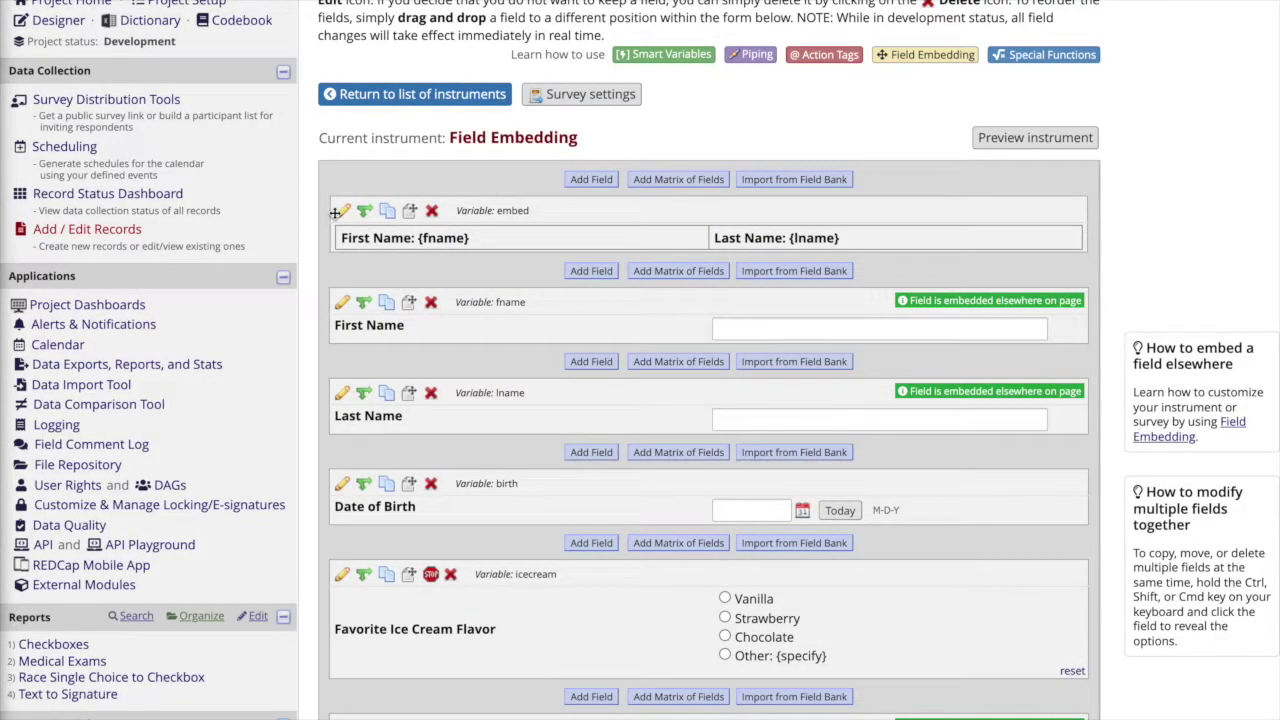
- Set the embed table's border width to 0 in Table properties and save
left_click(338, 211)
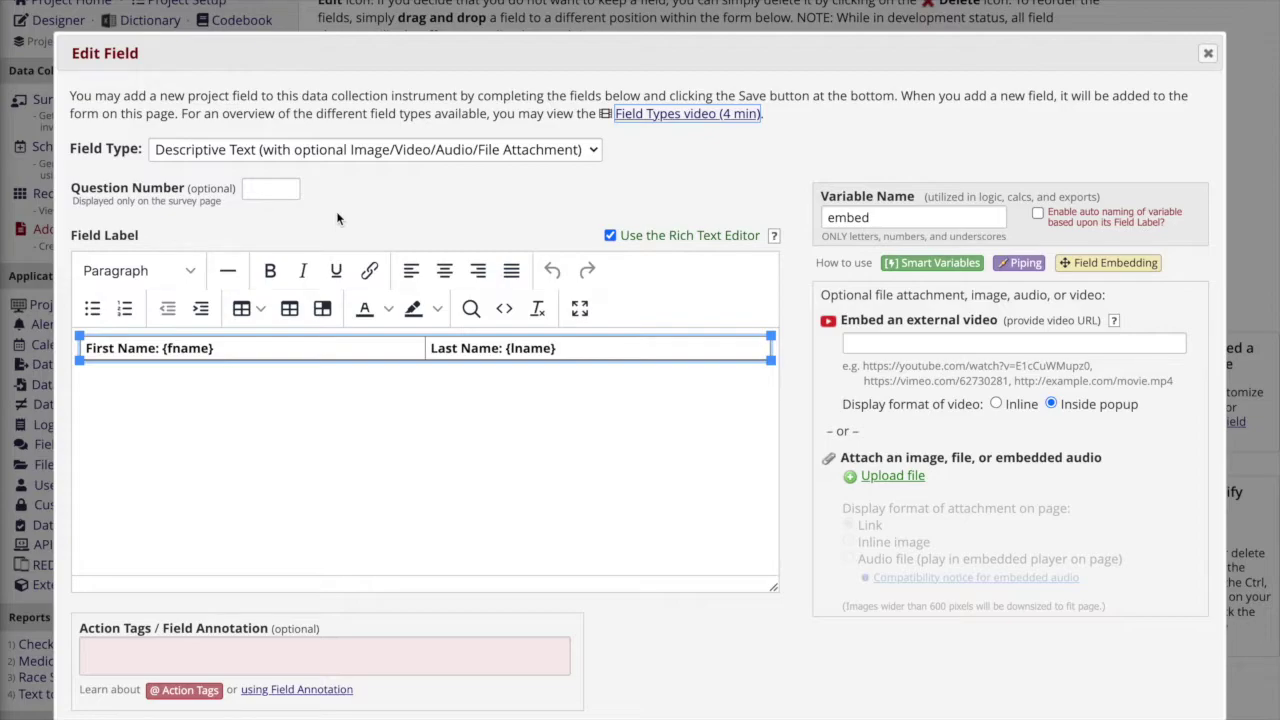
left_click(289, 310)
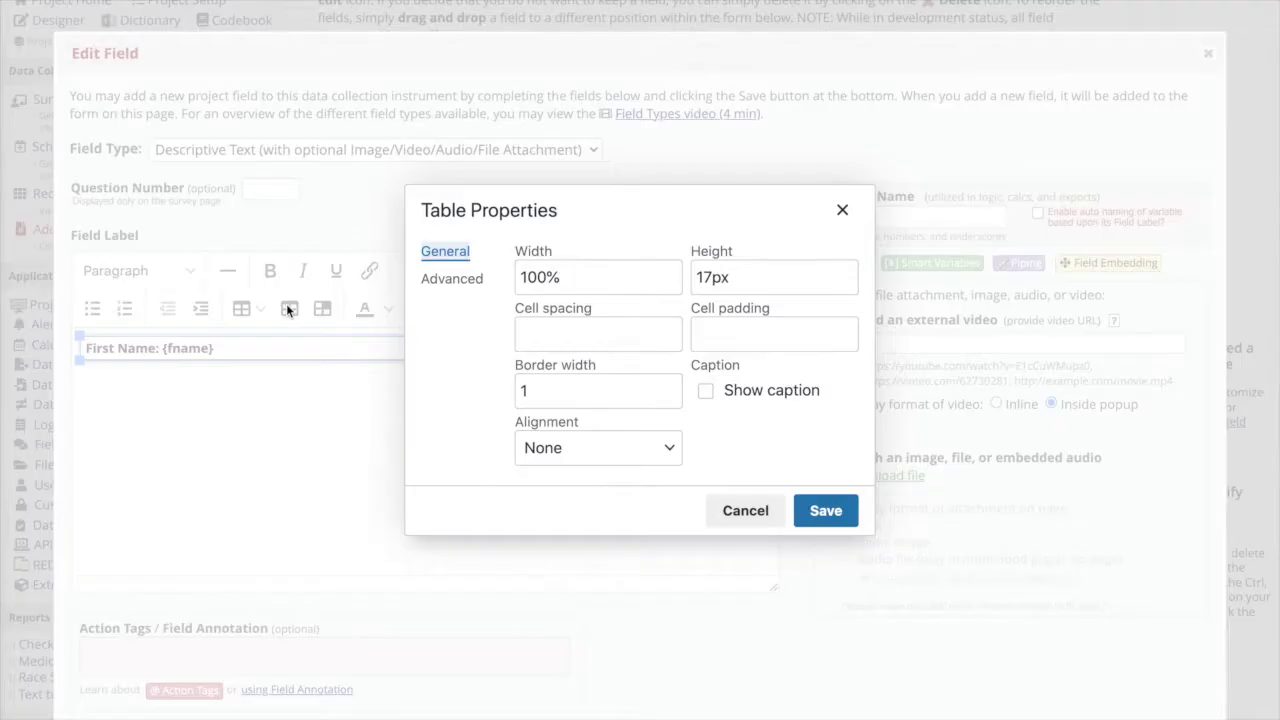
left_click(531, 390)
key("BackSpace")
type("0")
left_click(828, 513)
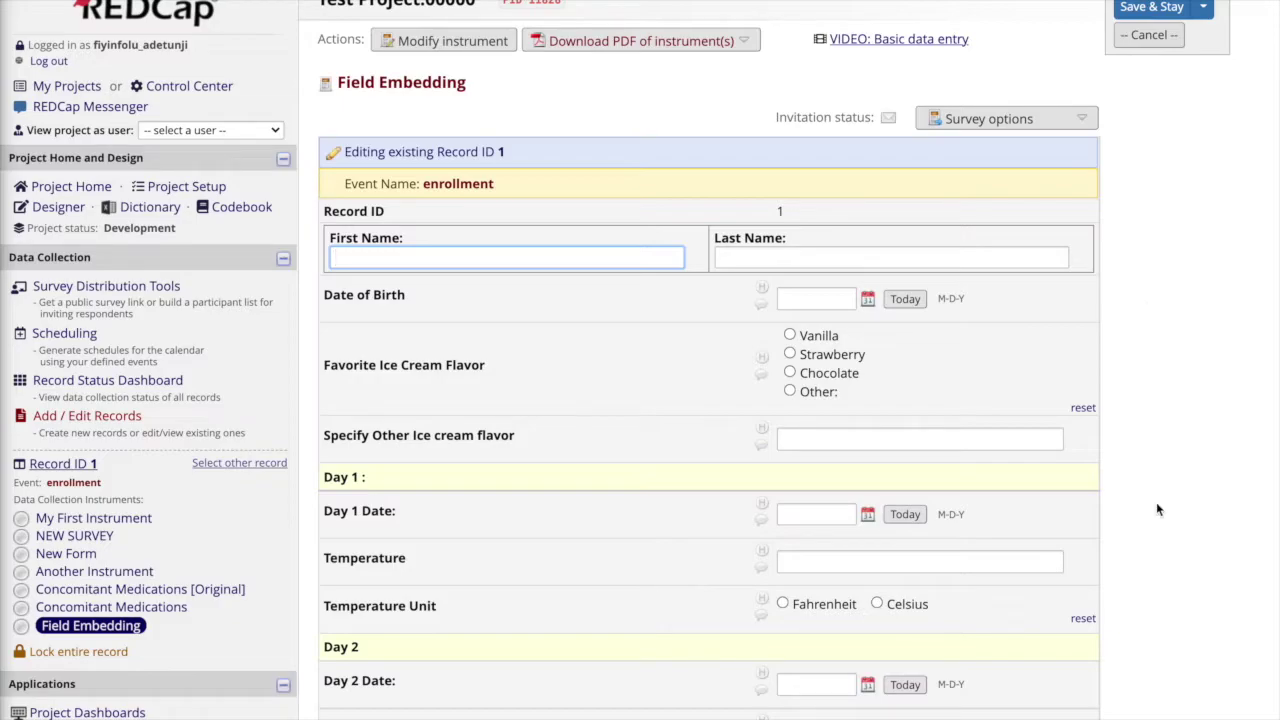
- Scroll the Online Designer down to the Day 1 and Day 2 Temperature fields
scroll(1156, 508, "down", 2)
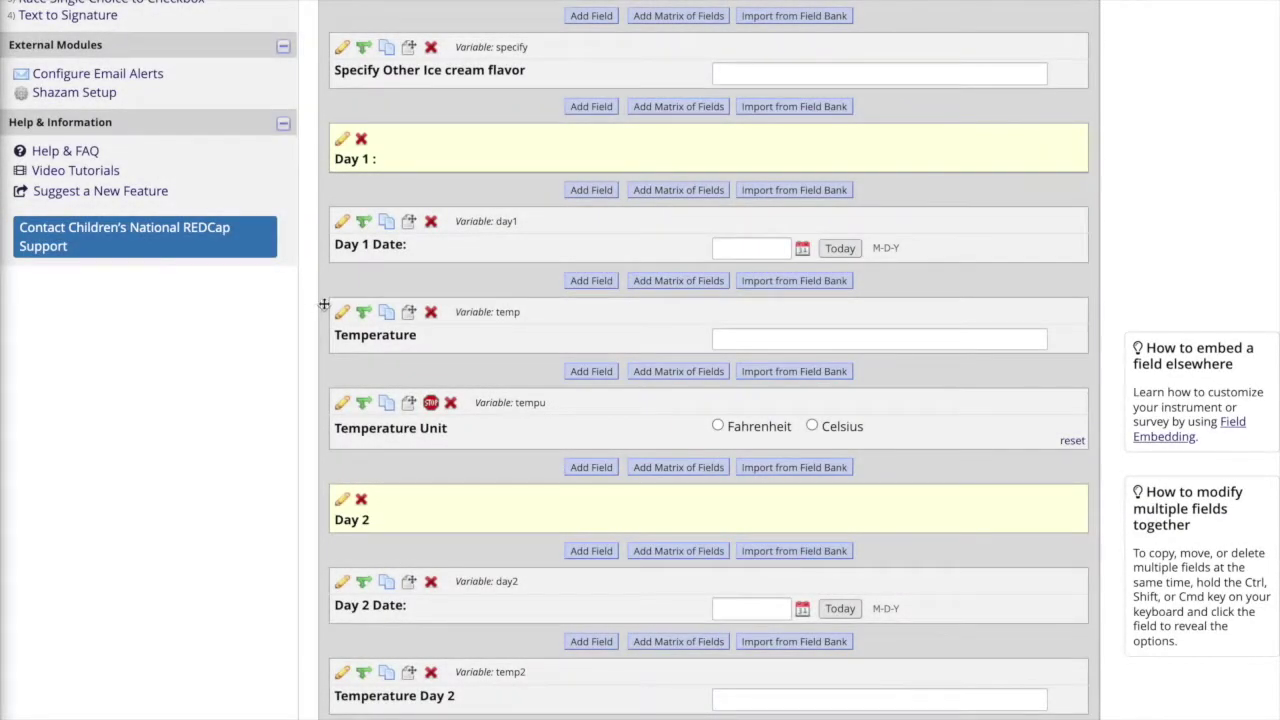
- Give the Temperature field the field note 'Specify Unit: {tempu}' and save it
left_click(339, 314)
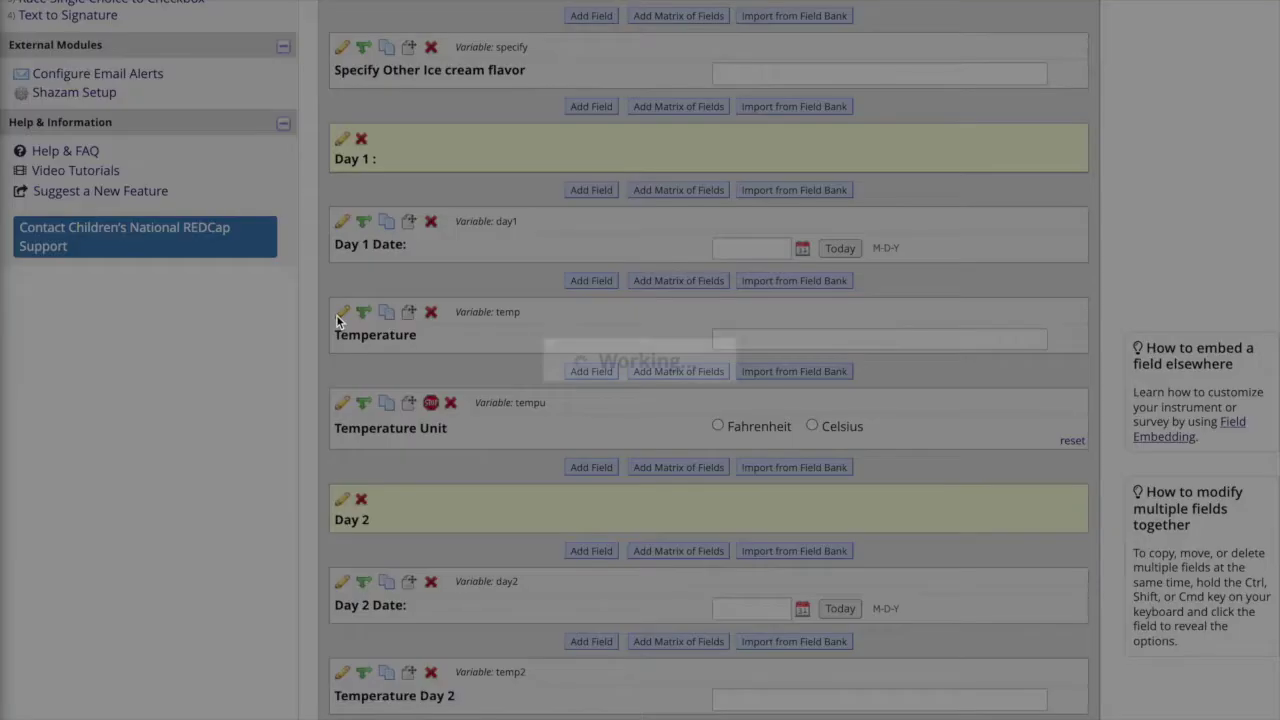
left_click(1000, 545)
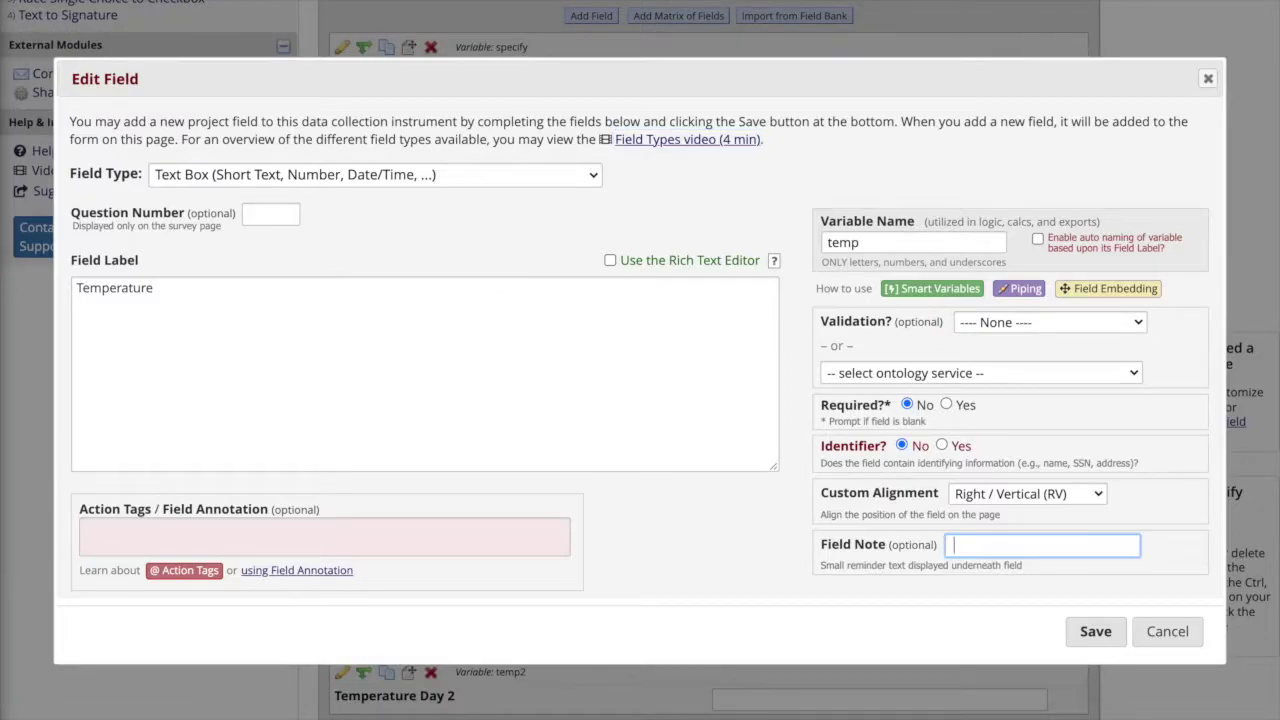
type("Specify Unit: {tempu")
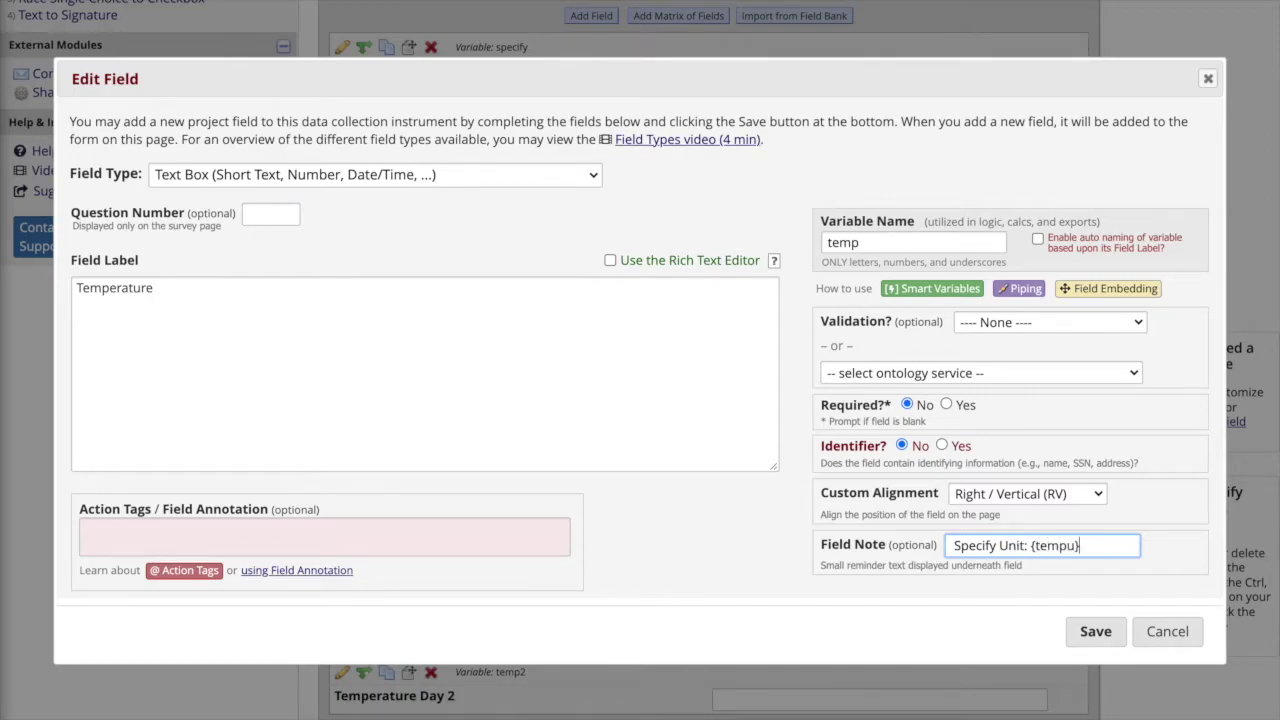
type("}")
left_click(1082, 631)
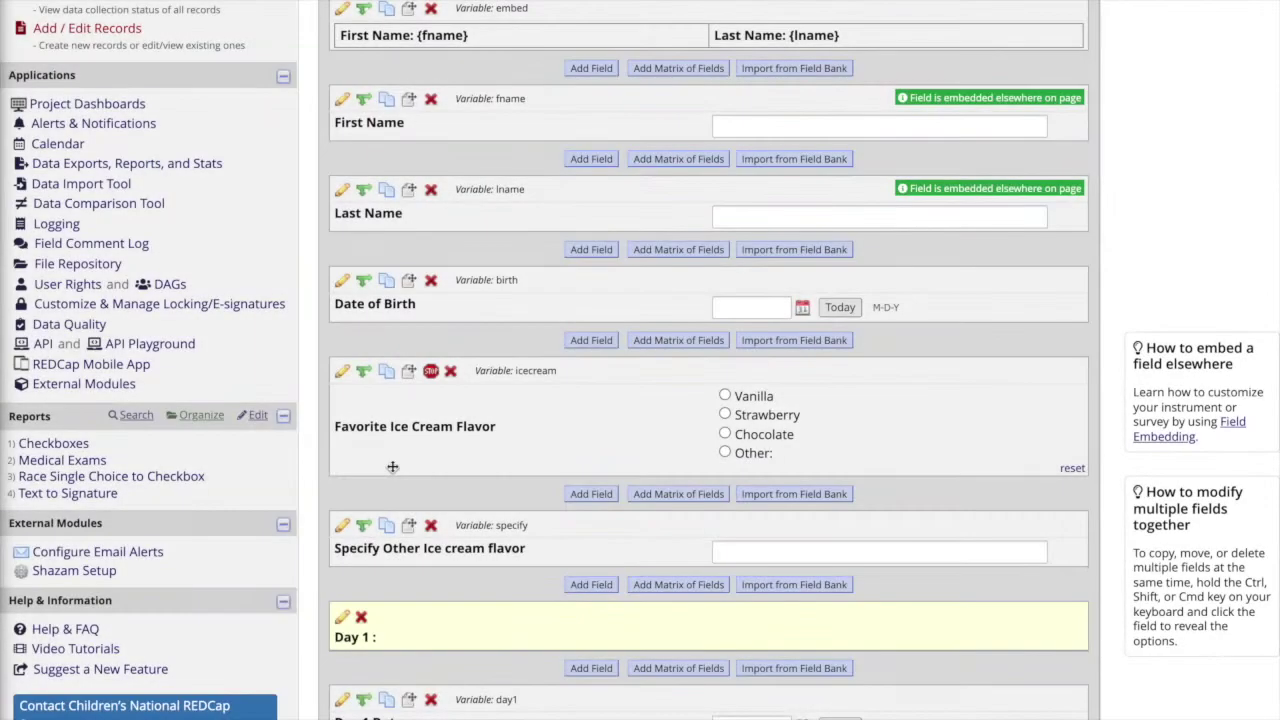
- Append {specify} to the icecream field's '4, Other:' choice and save the field
left_click(341, 371)
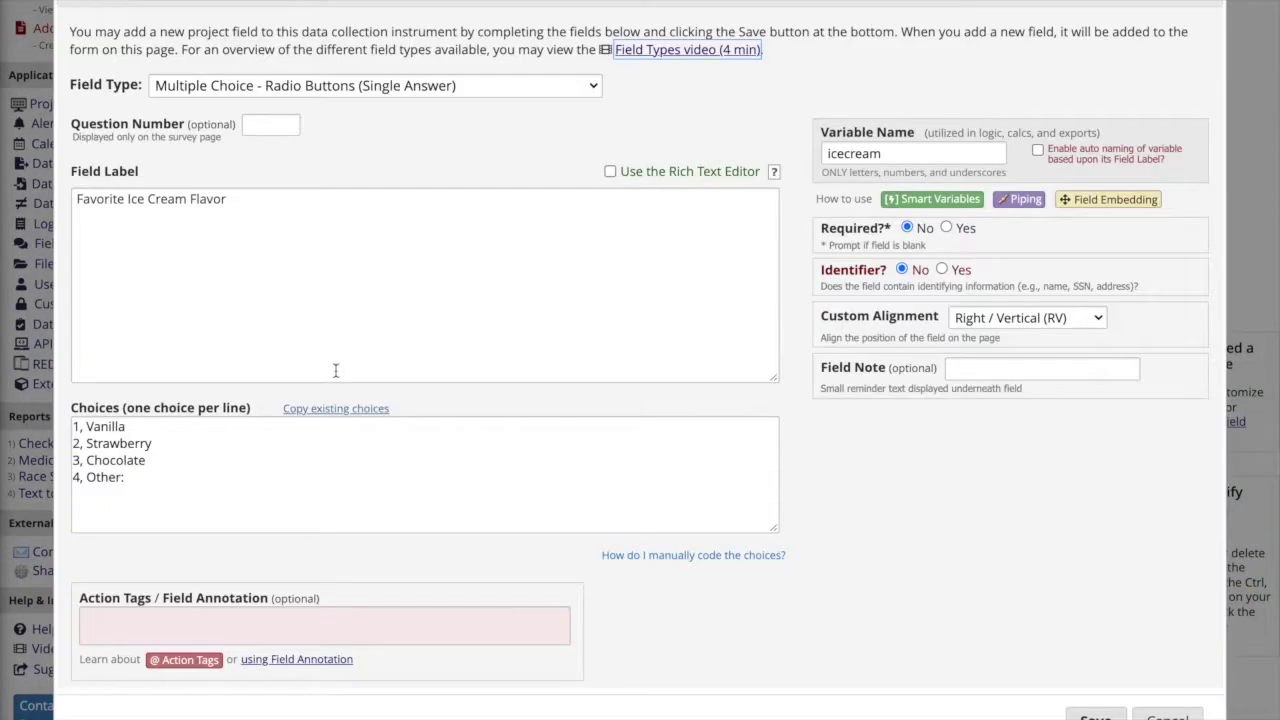
left_click(136, 480)
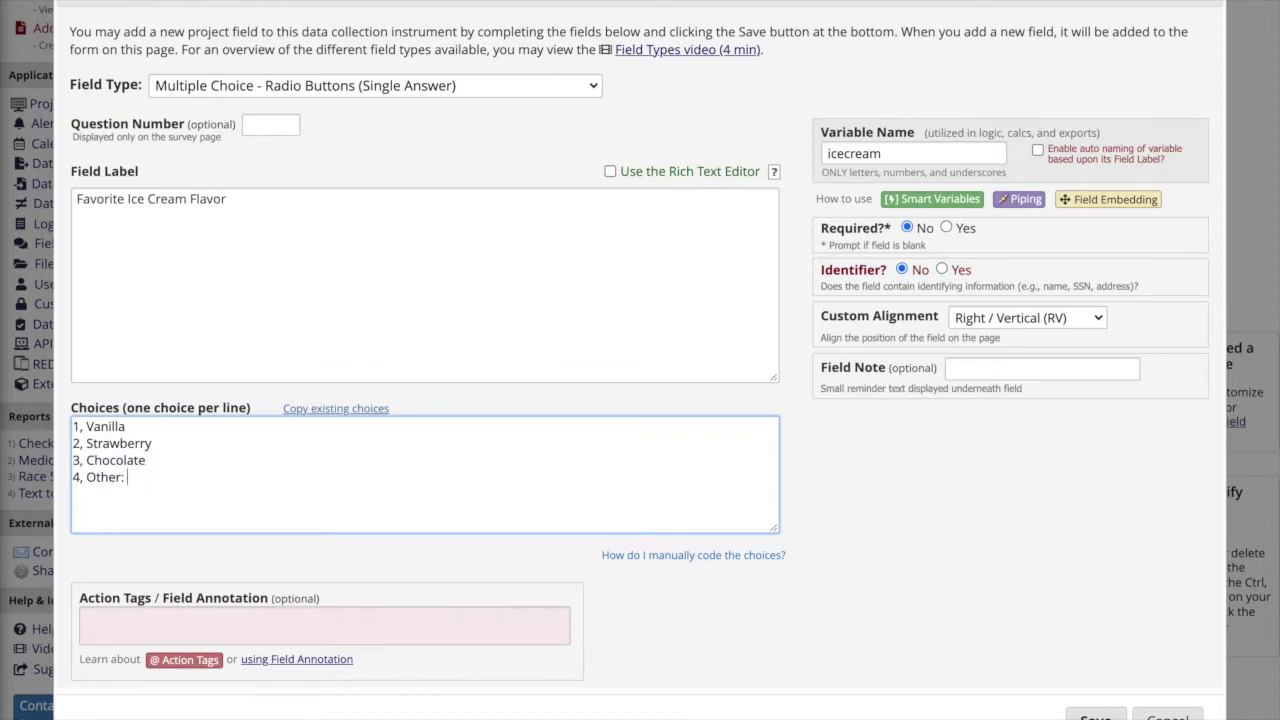
type("{specify}")
left_click(1095, 716)
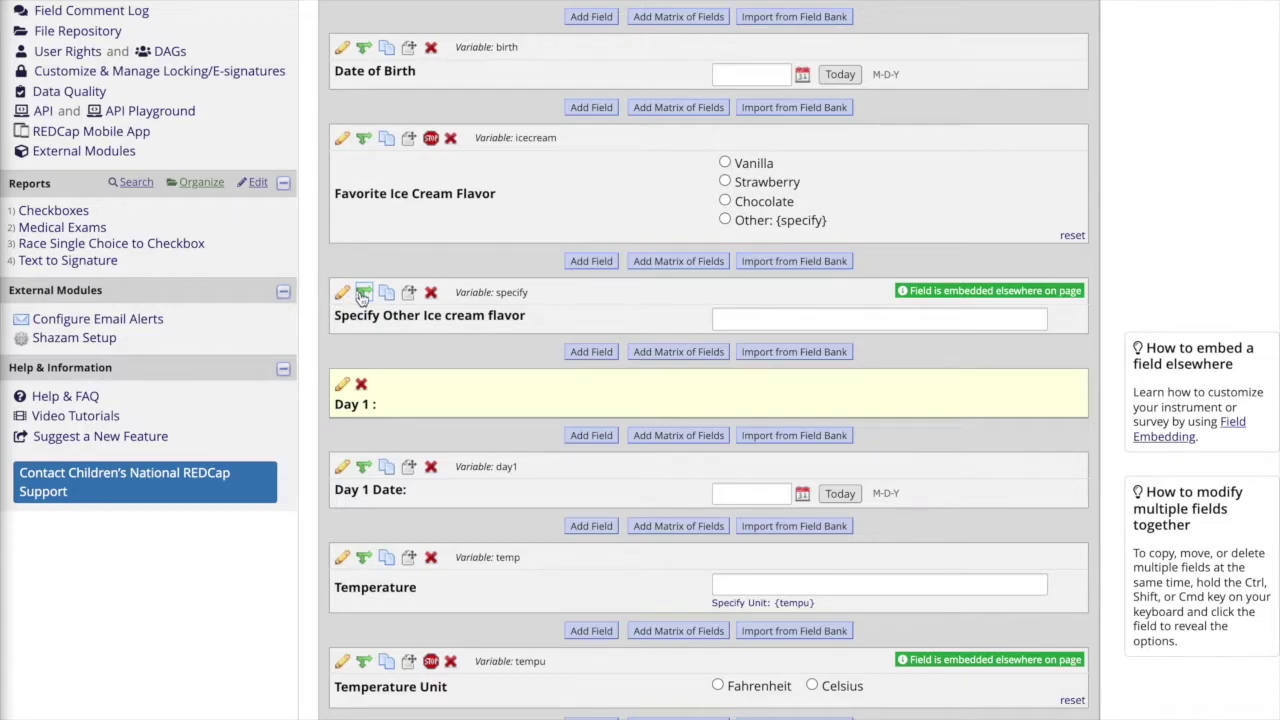
- Set the Specify Other field's branching logic to [icecream]='4' and save it
left_click(363, 296)
left_click(340, 264)
type("[")
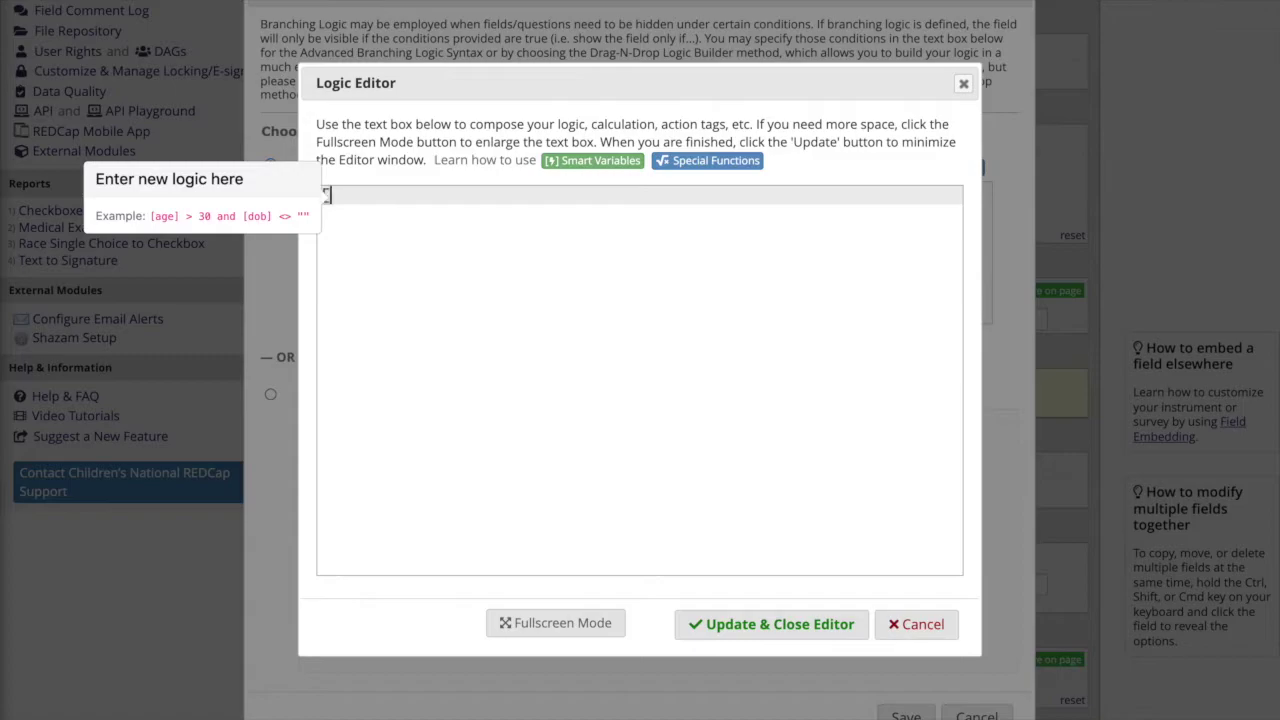
type("icecream]='")
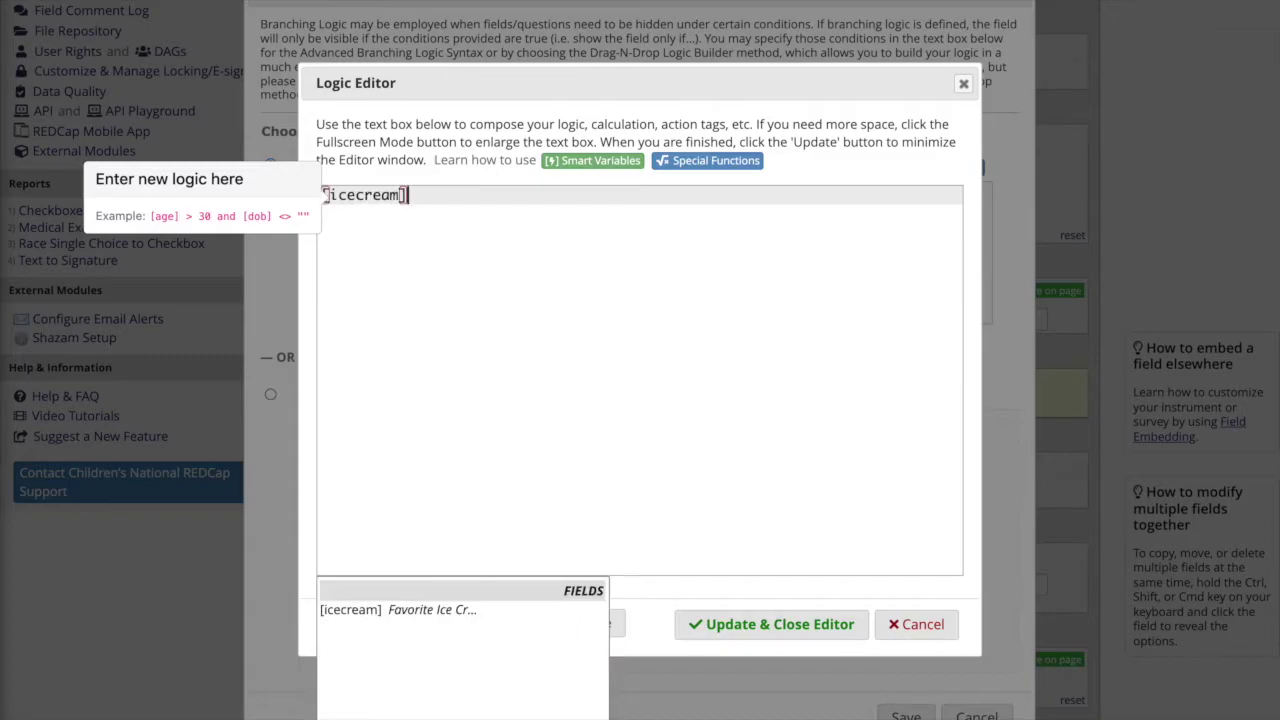
type("4'")
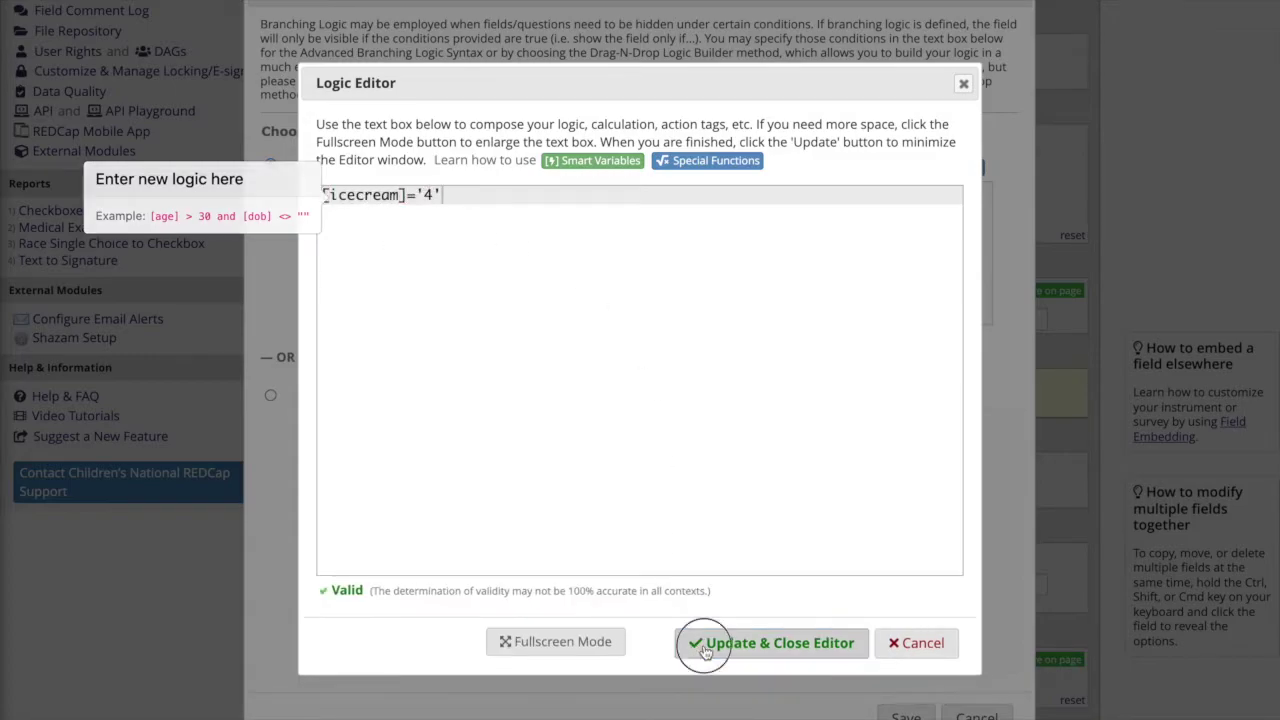
left_click(706, 646)
left_click(906, 714)
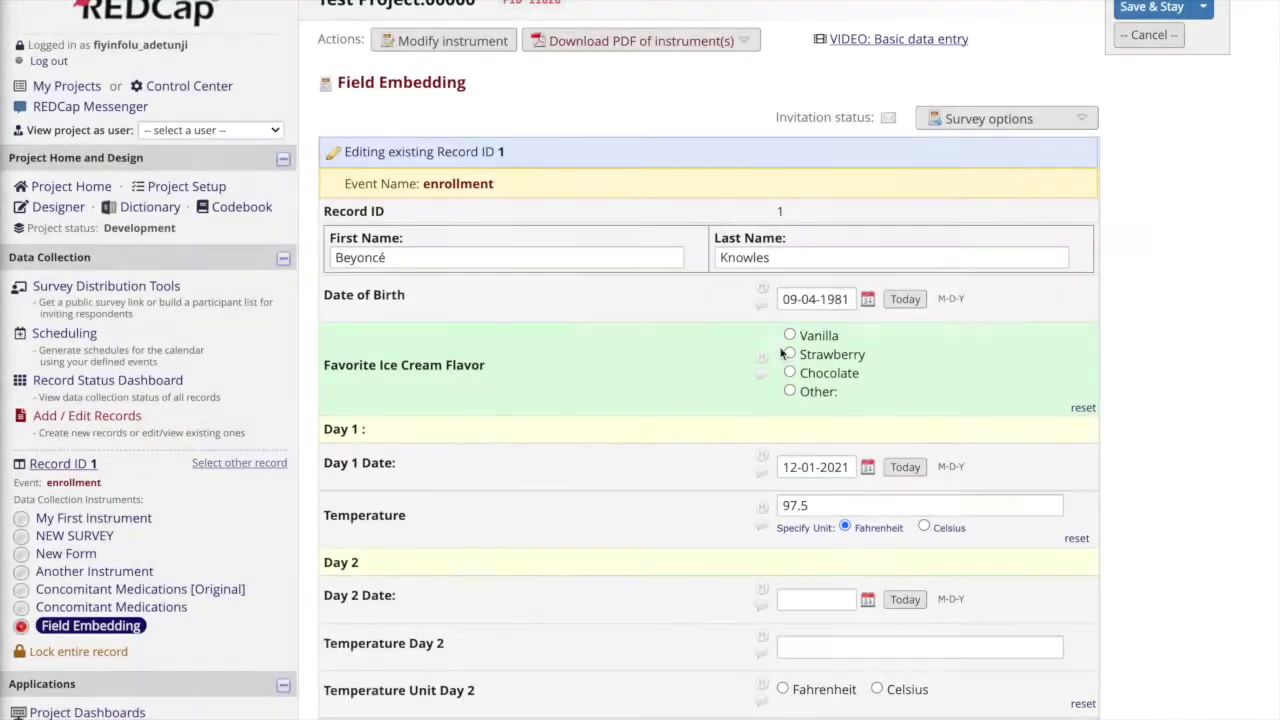
- Pick Other with 'Rocky Road' in its embedded box, save record 1, and return to the designer
left_click(790, 355)
left_click(789, 393)
left_click(870, 400)
type("Rocky Road")
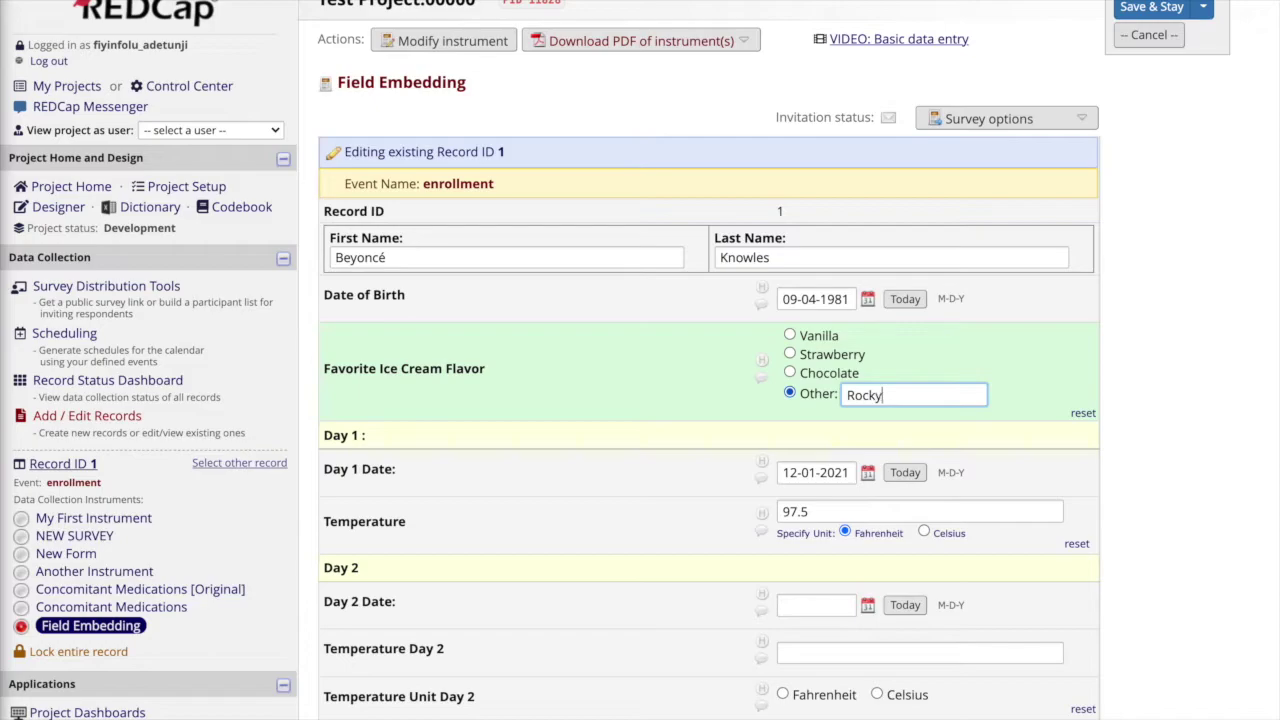
left_click(1152, 7)
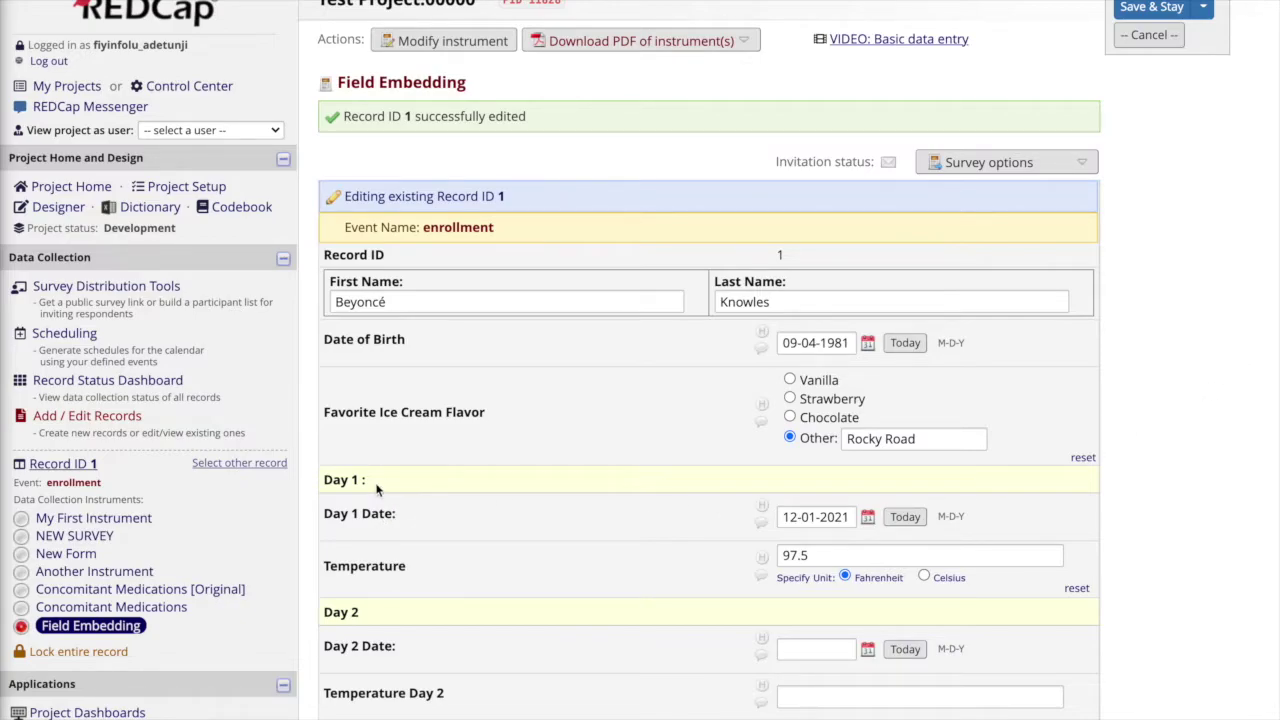
left_click(440, 44)
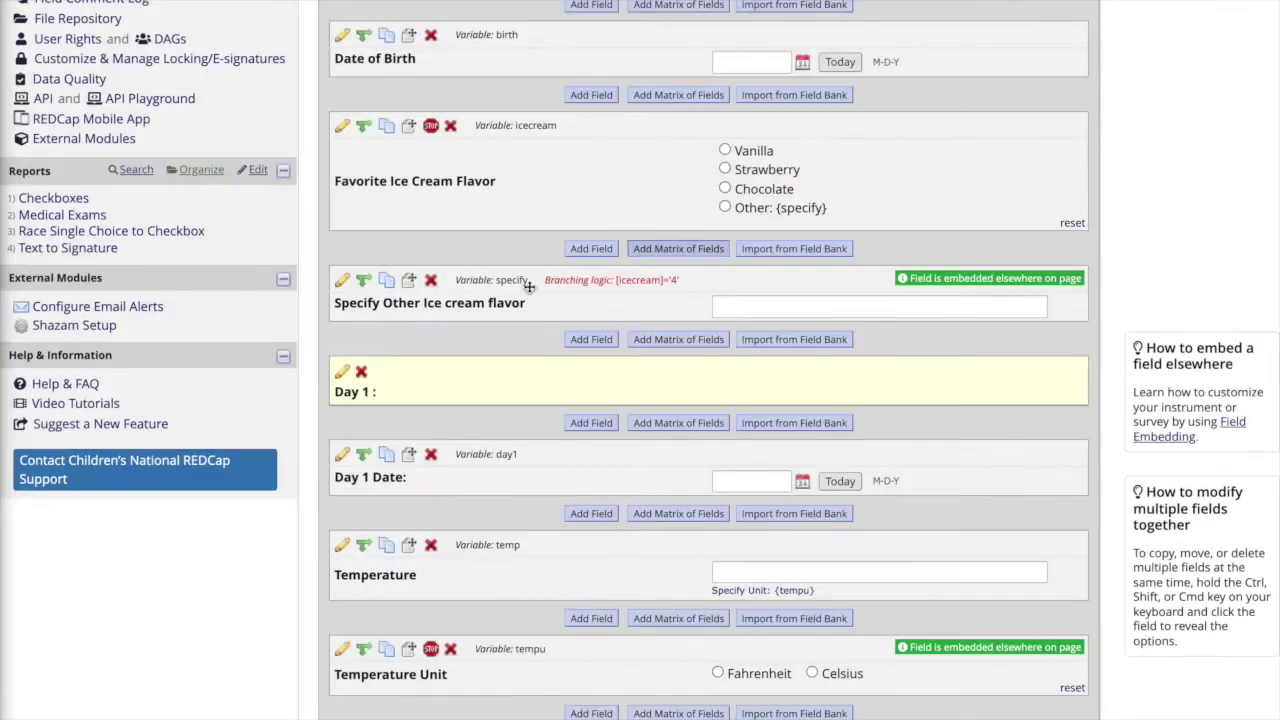
- Change the Day 1 section header label to 'Day 1 : {day1}' and save
left_click(340, 371)
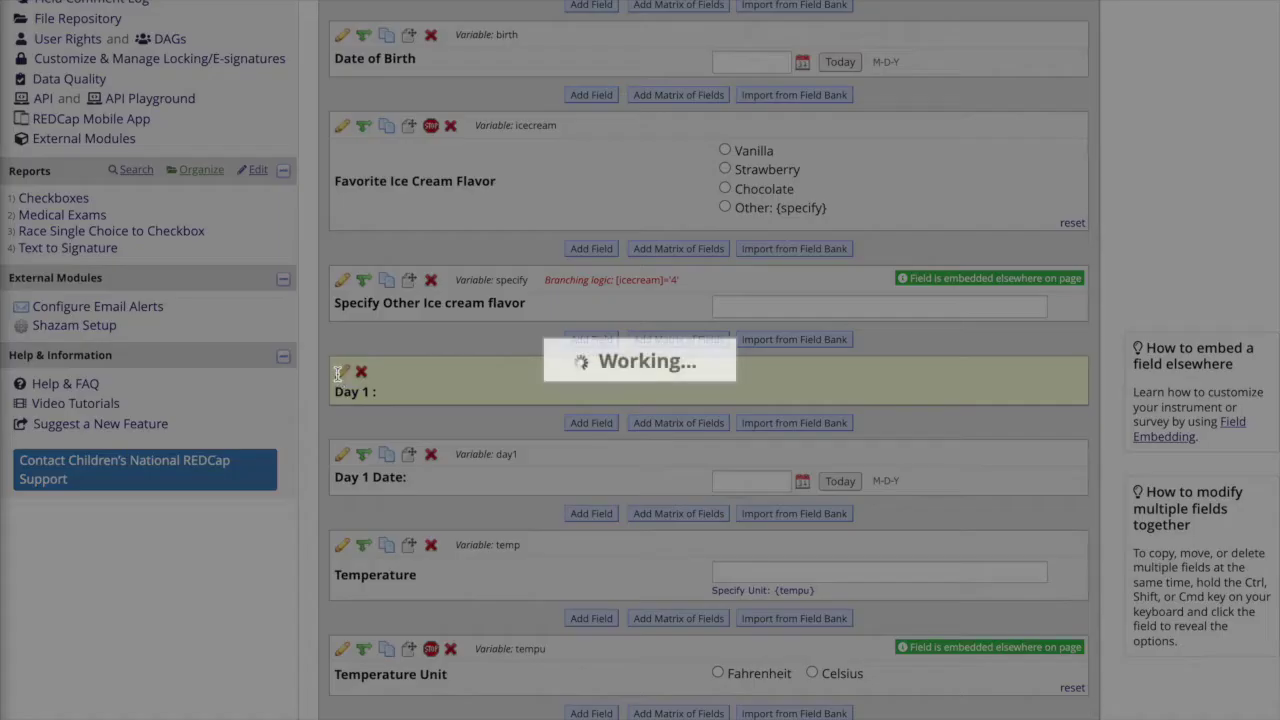
left_click(293, 313)
type("{day1}")
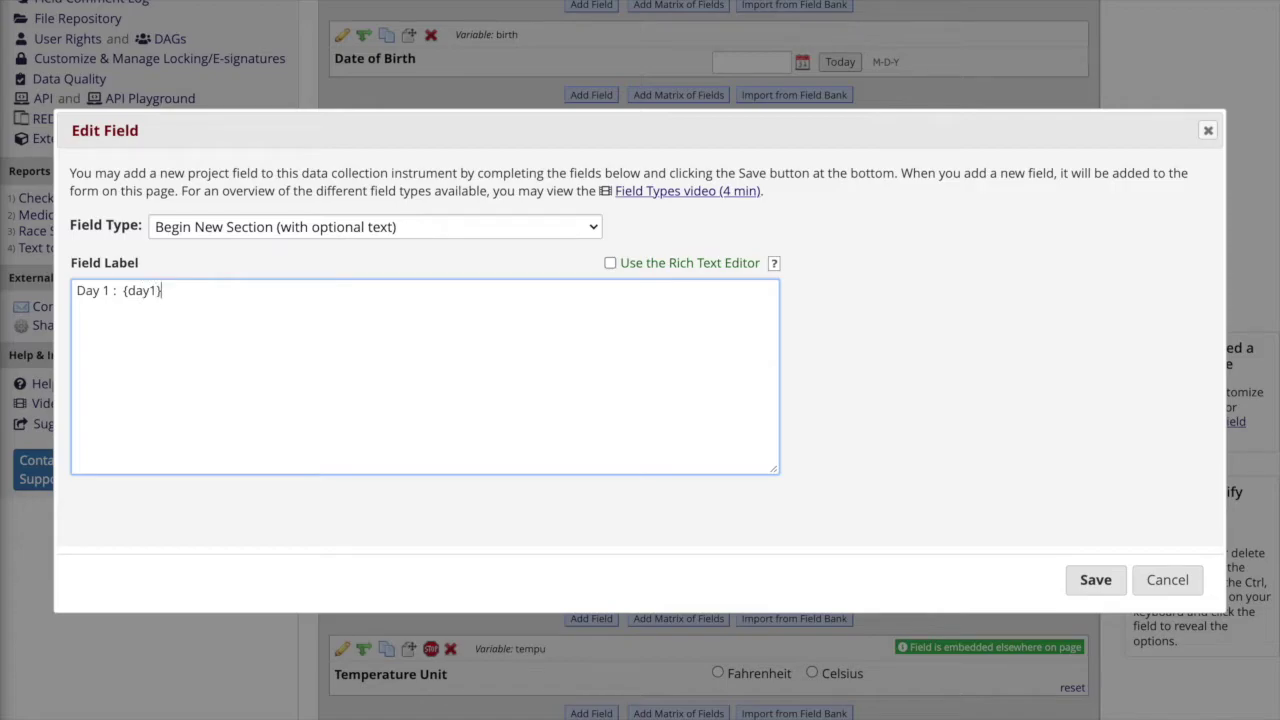
left_click(1091, 580)
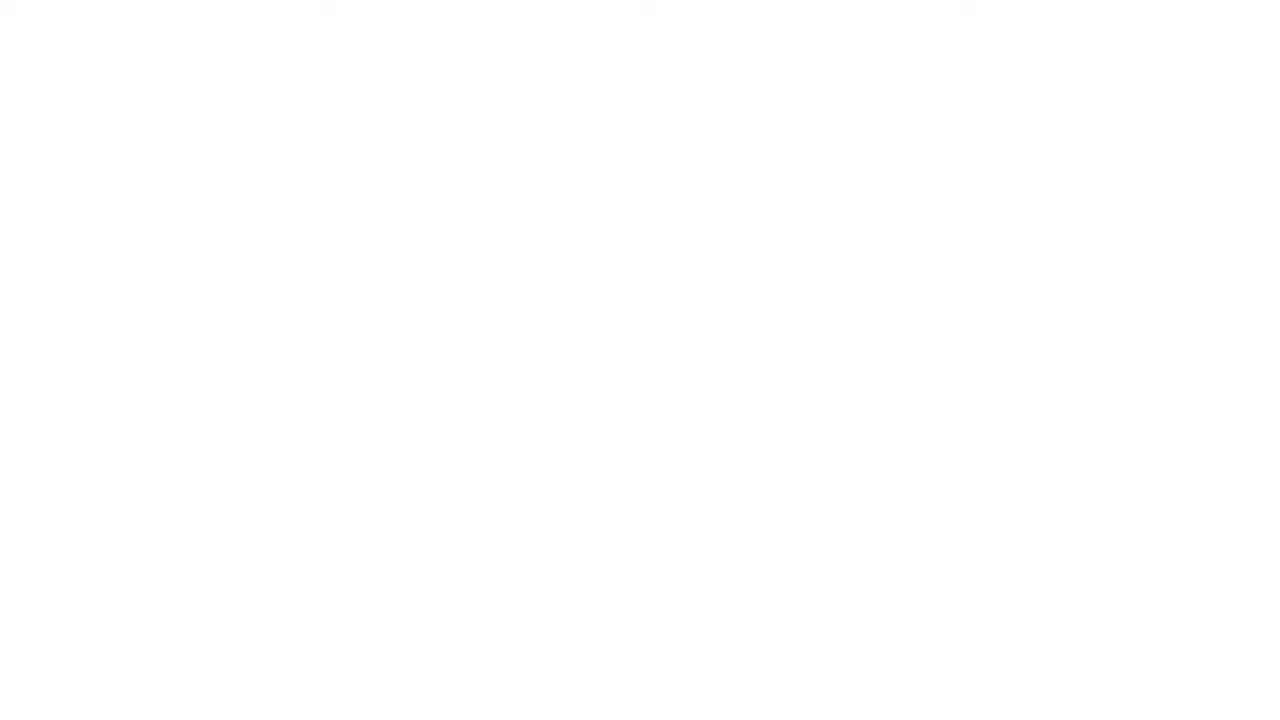